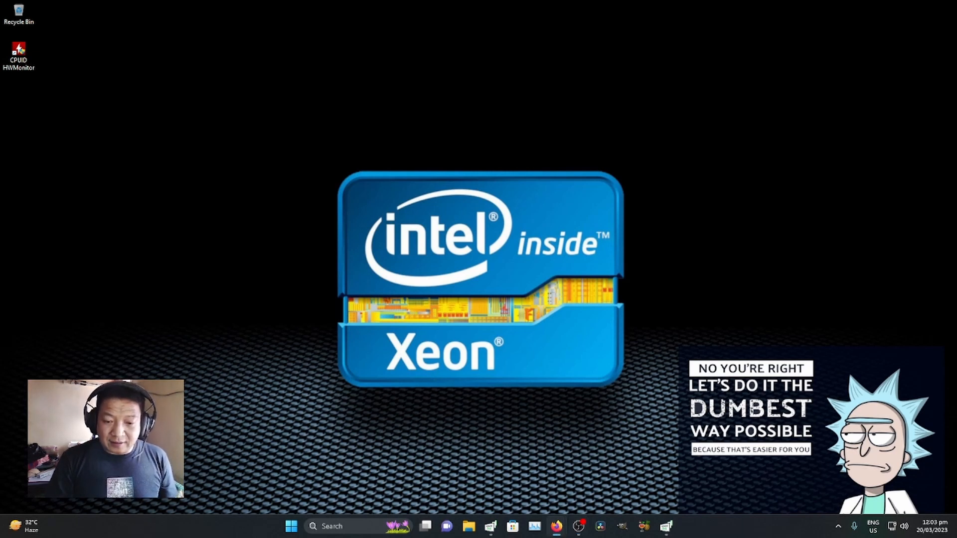
Switch to the Google window in Firefox and search for "office customization tool".
click(554, 526)
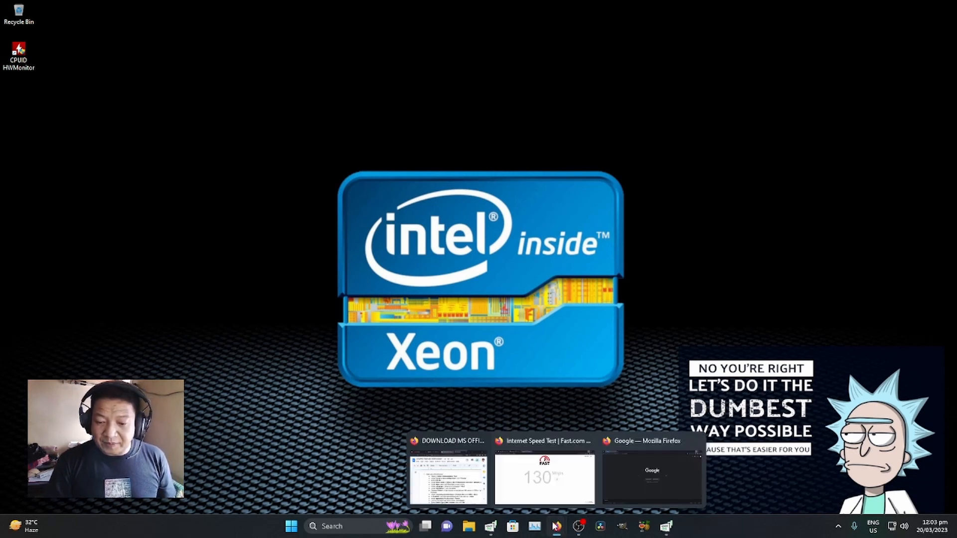
click(606, 486)
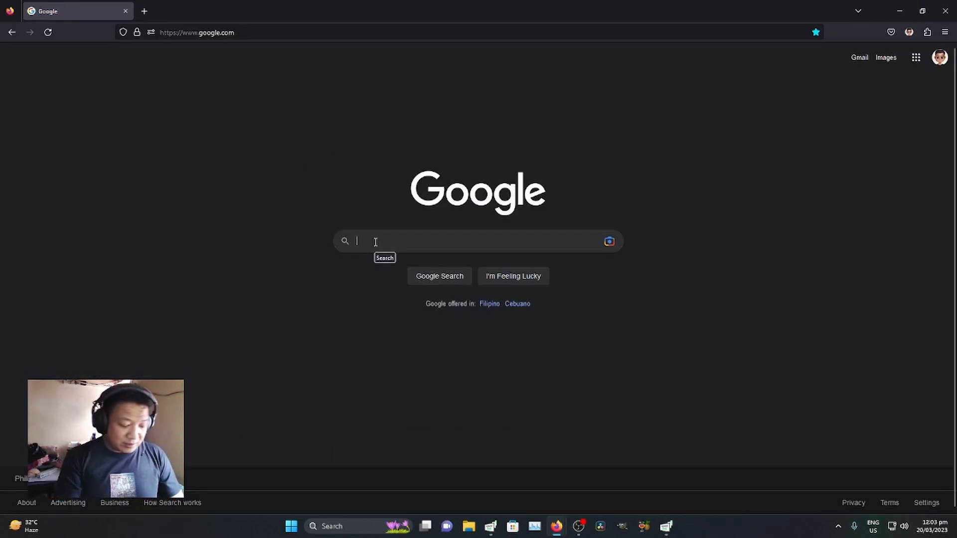
text(off)
key(Down)
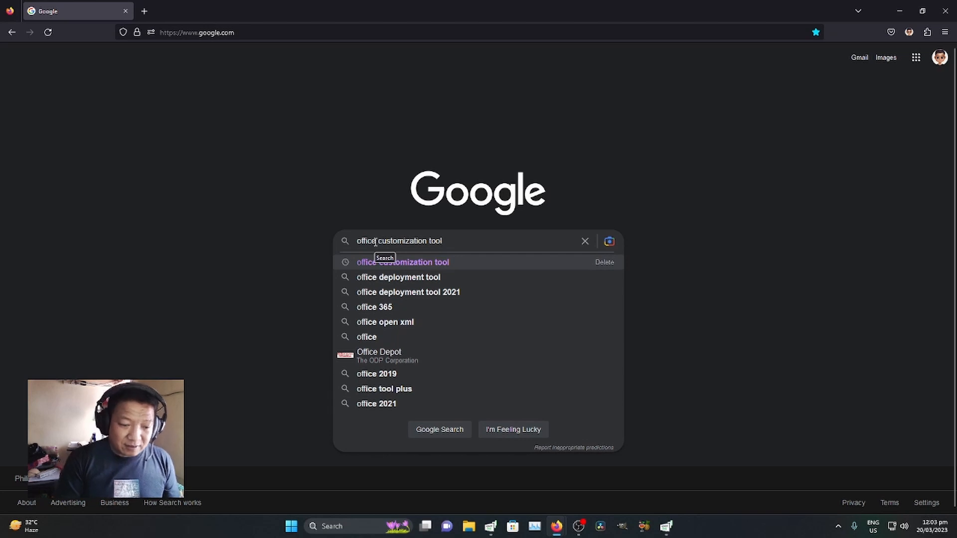
key(Return)
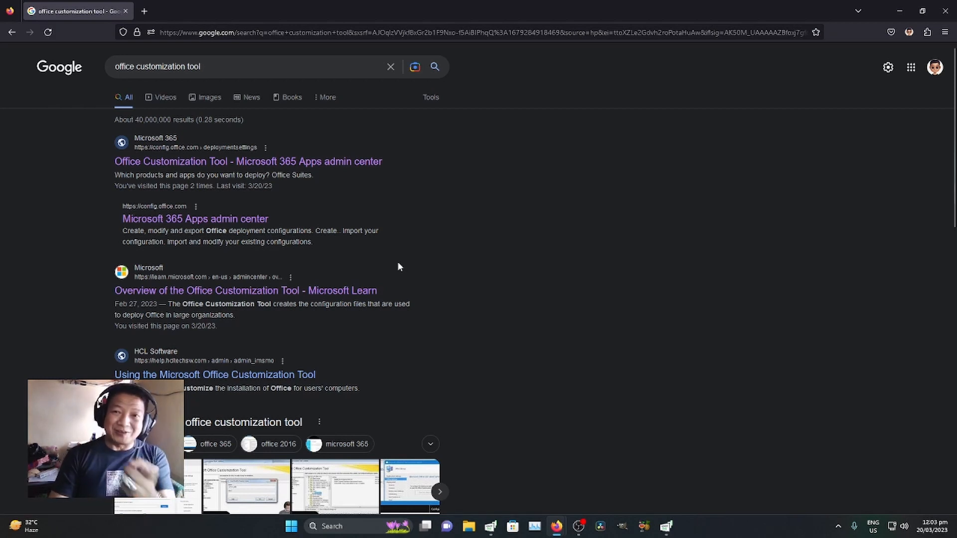
Open the Microsoft 365 Apps admin center from the search results and create a new deployment configuration without signing in.
click(258, 220)
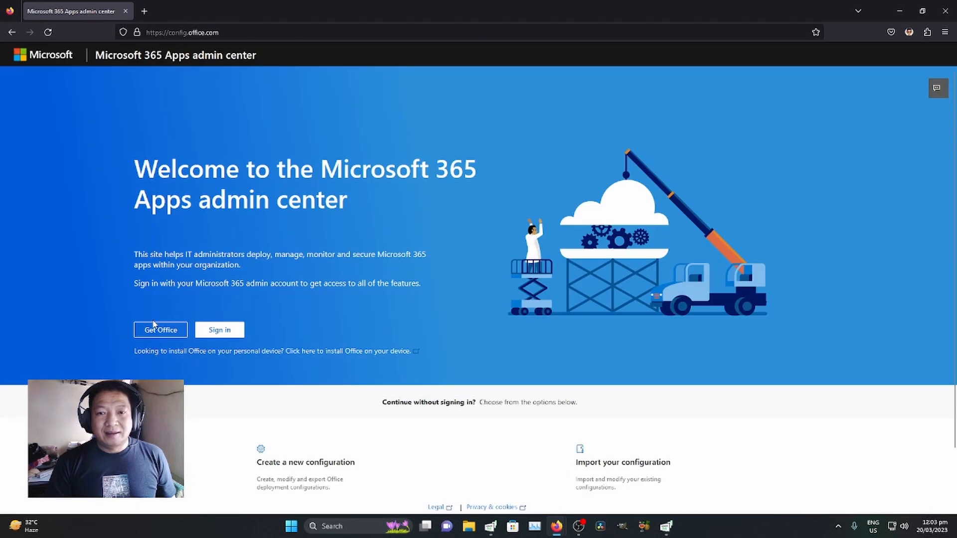
scroll(146, 343, up, 1)
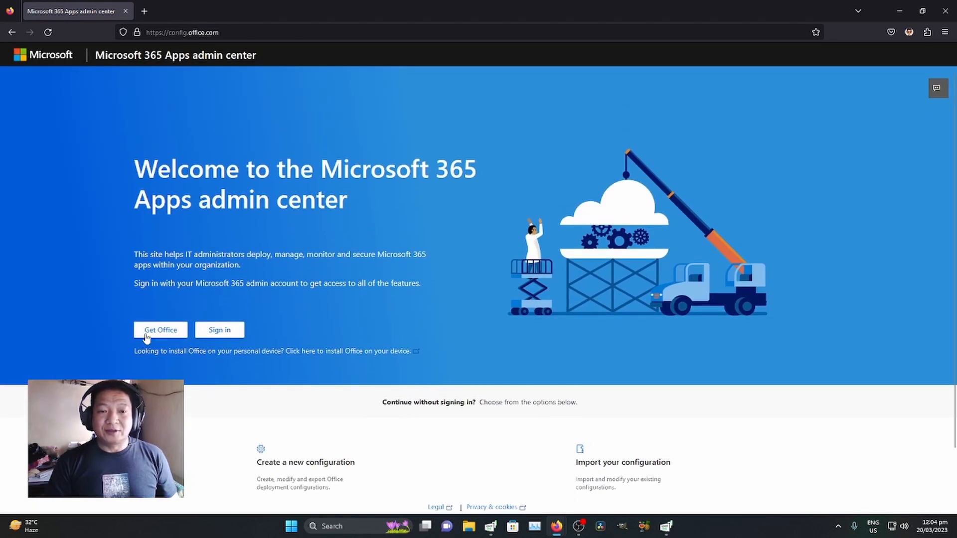
click(153, 337)
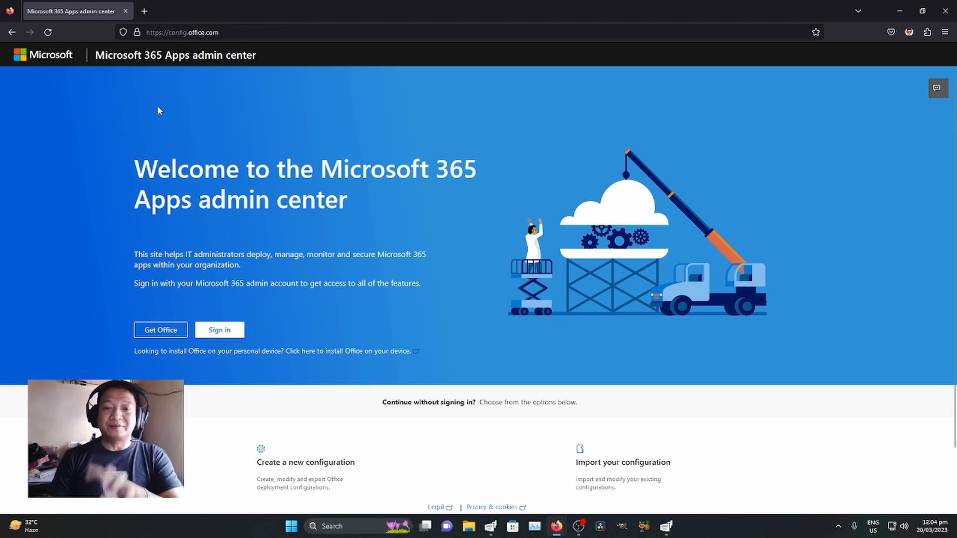
scroll(126, 169, down, 1)
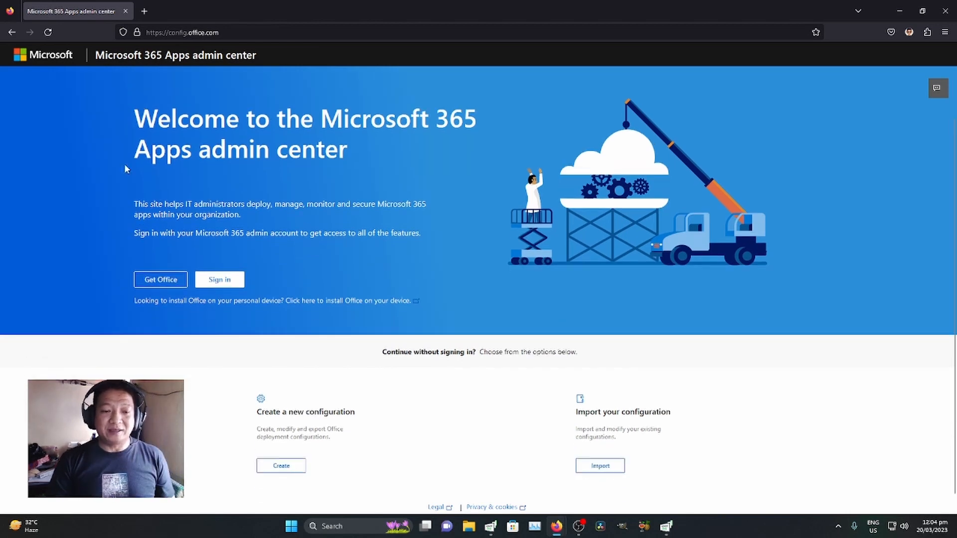
click(283, 466)
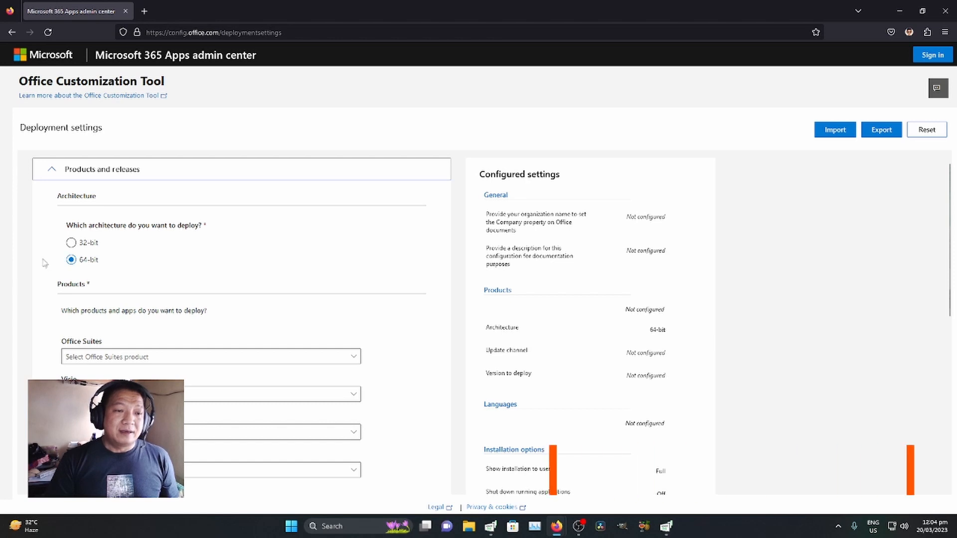
Select Office LTSC Professional Plus 2021 - Volume License as the Office suite to deploy.
scroll(213, 267, down, 2)
scroll(80, 189, up, 1)
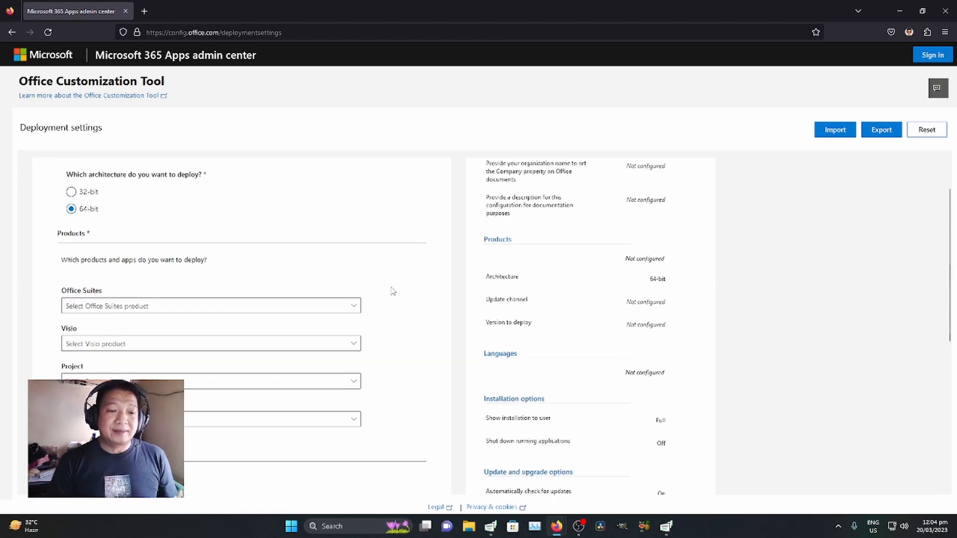
scroll(386, 284, down, 2)
click(97, 204)
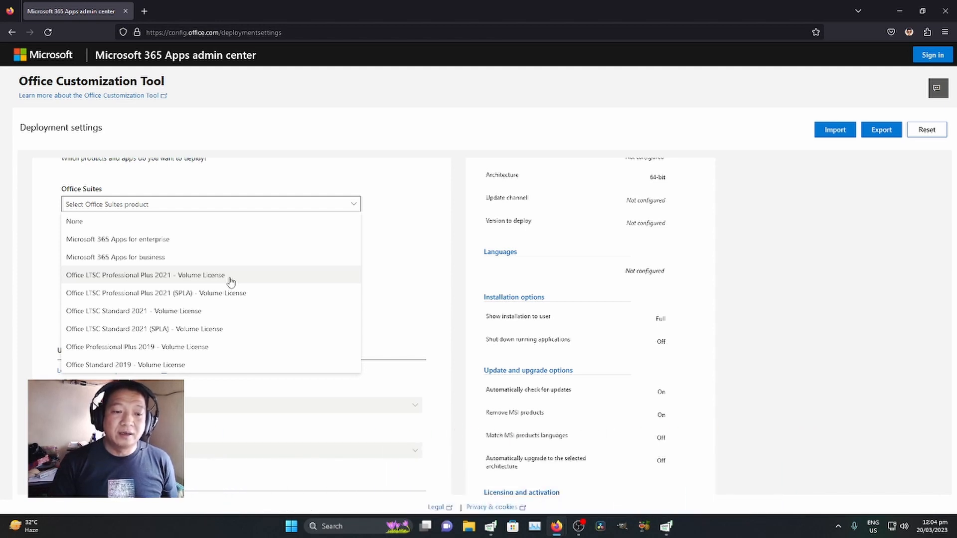
click(230, 275)
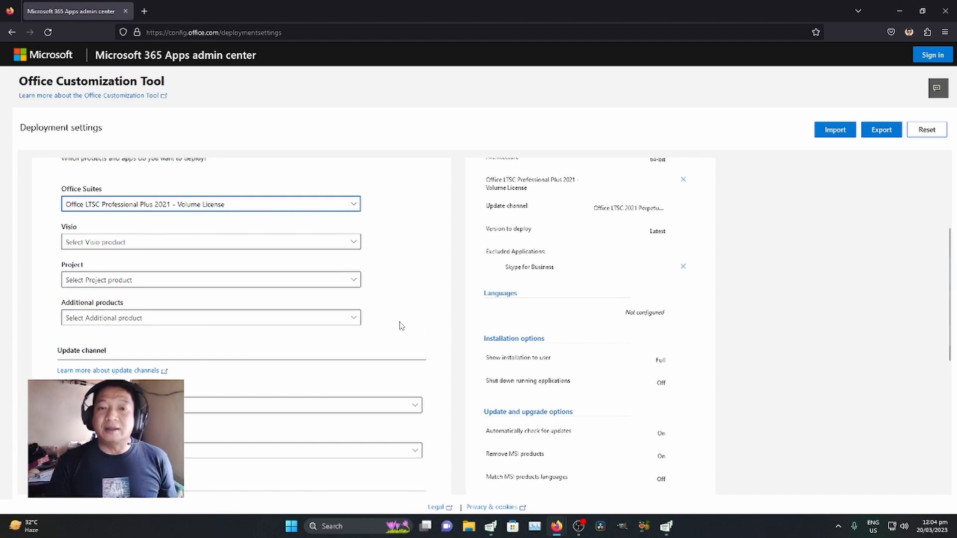
Exclude Teams and OneDrive Desktop from the deployed apps and proceed to the language settings.
scroll(397, 329, down, 3)
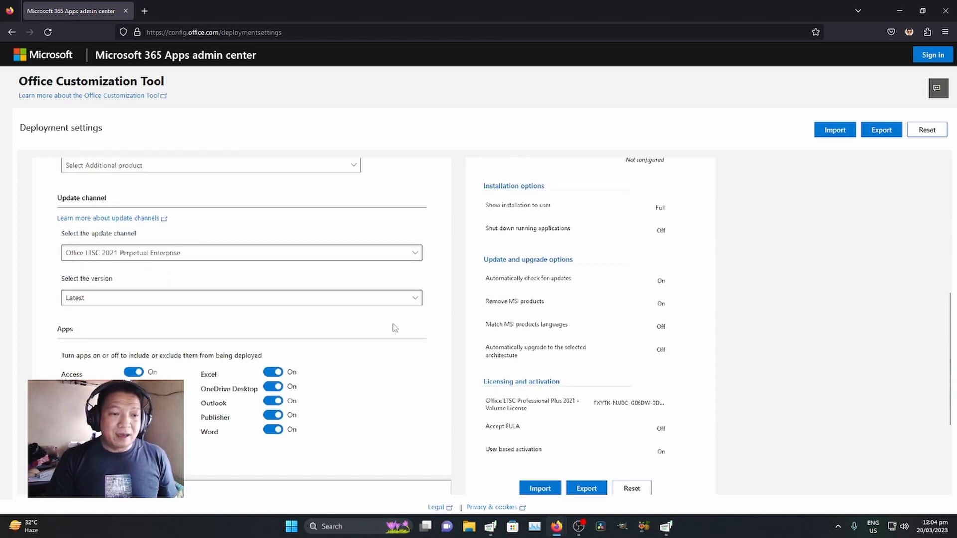
scroll(396, 330, down, 1)
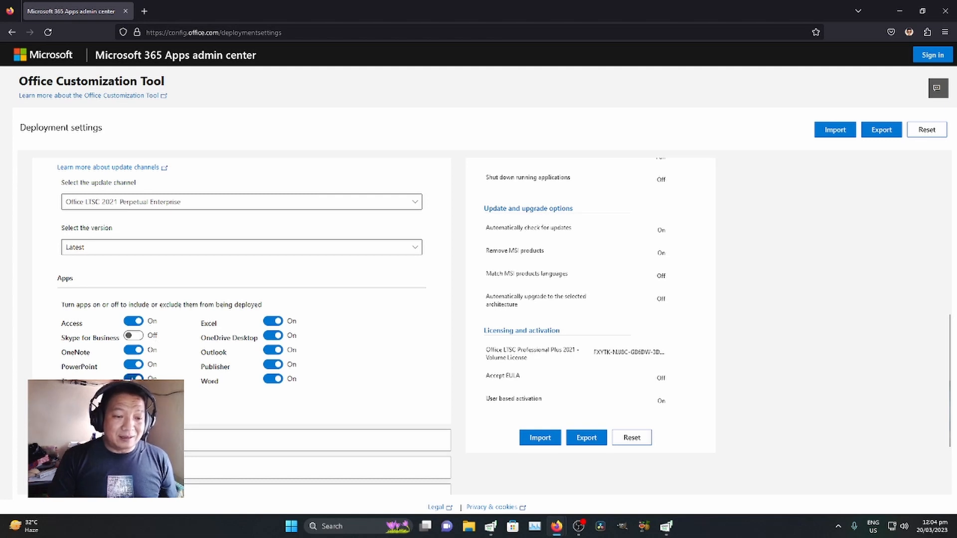
click(134, 378)
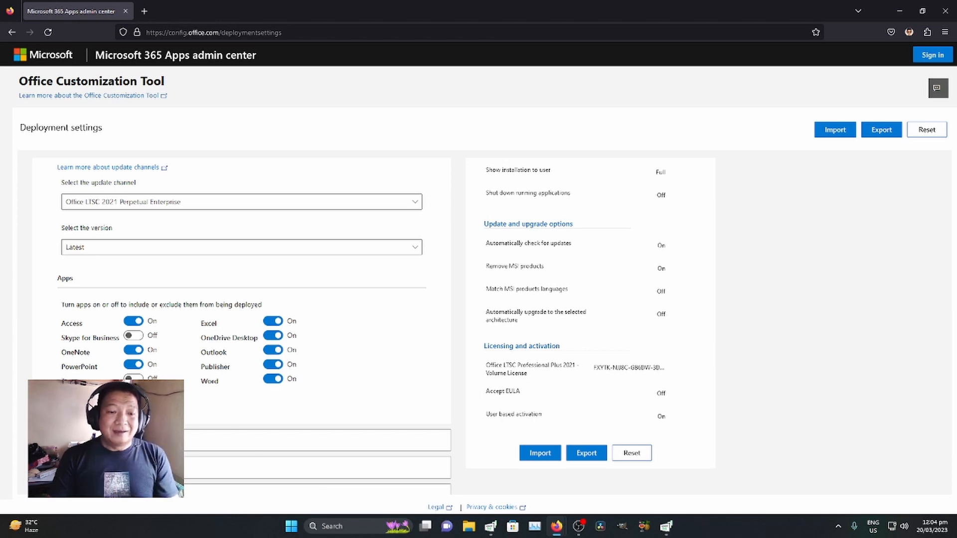
click(273, 335)
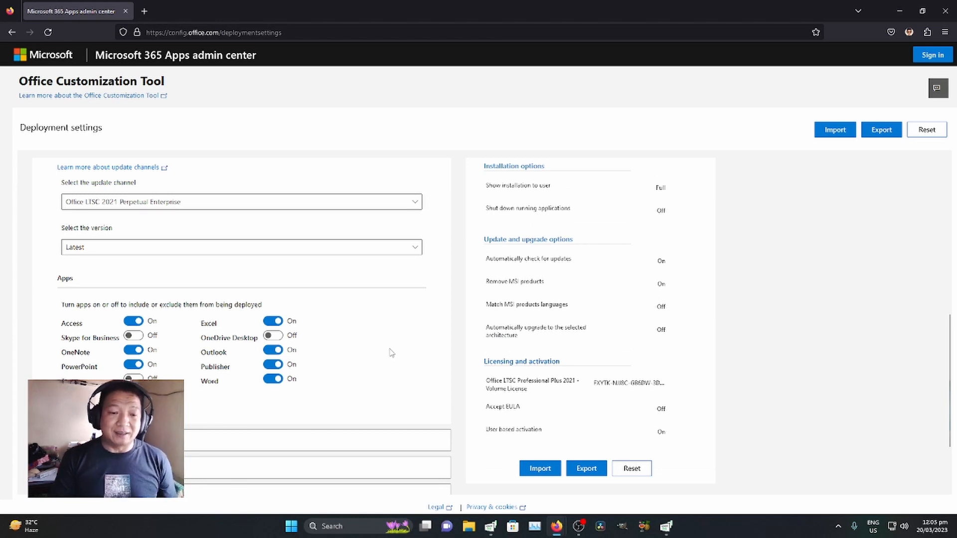
scroll(392, 352, down, 2)
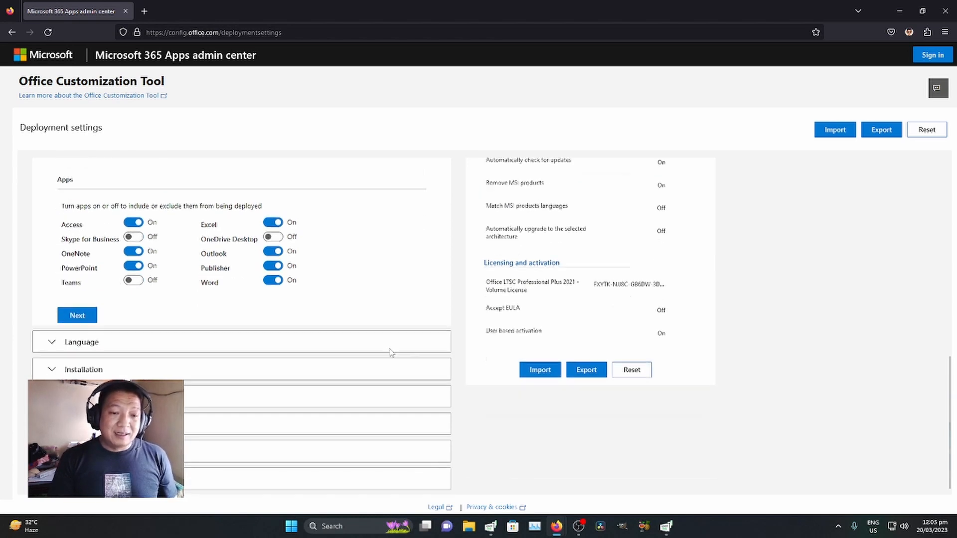
click(77, 316)
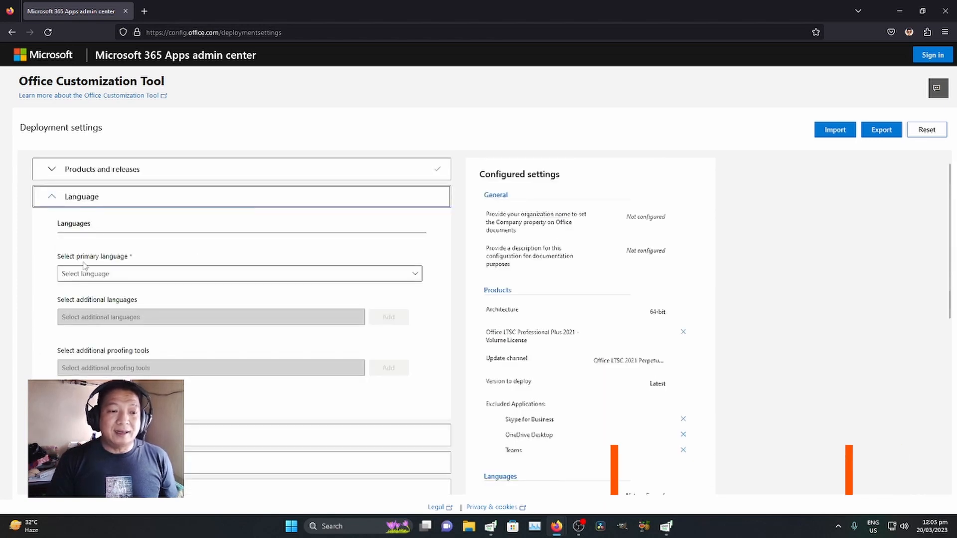
Set the primary language to English (United States) and accept the default installation options.
click(168, 273)
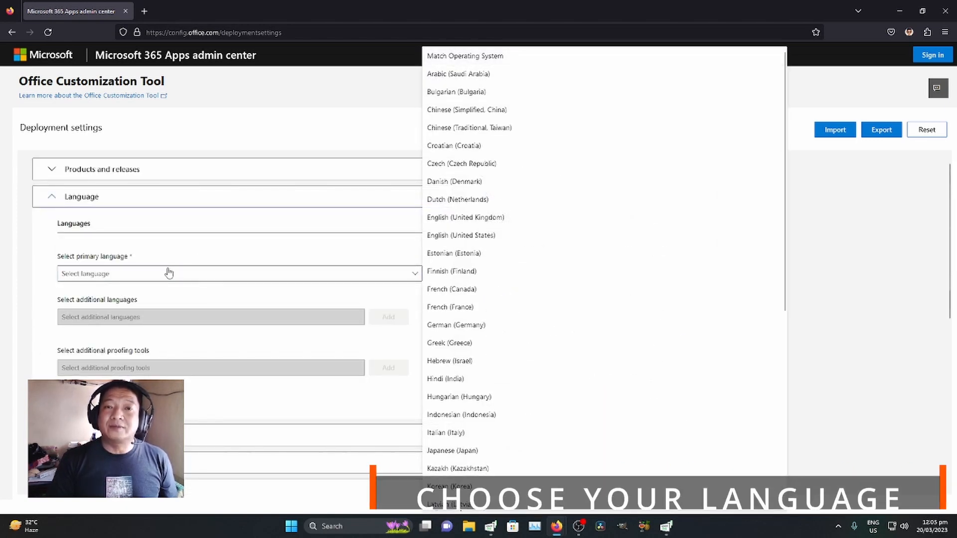
click(589, 234)
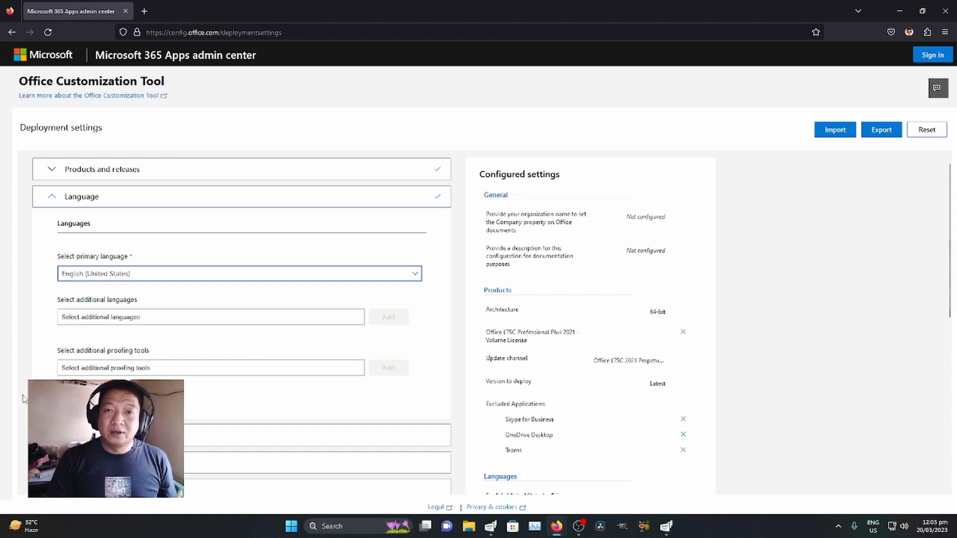
scroll(22, 399, down, 2)
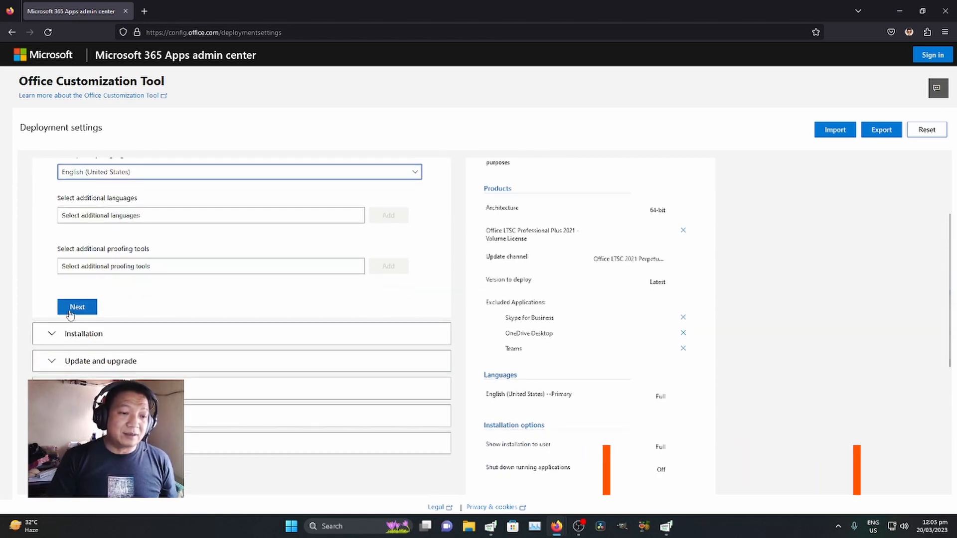
click(72, 307)
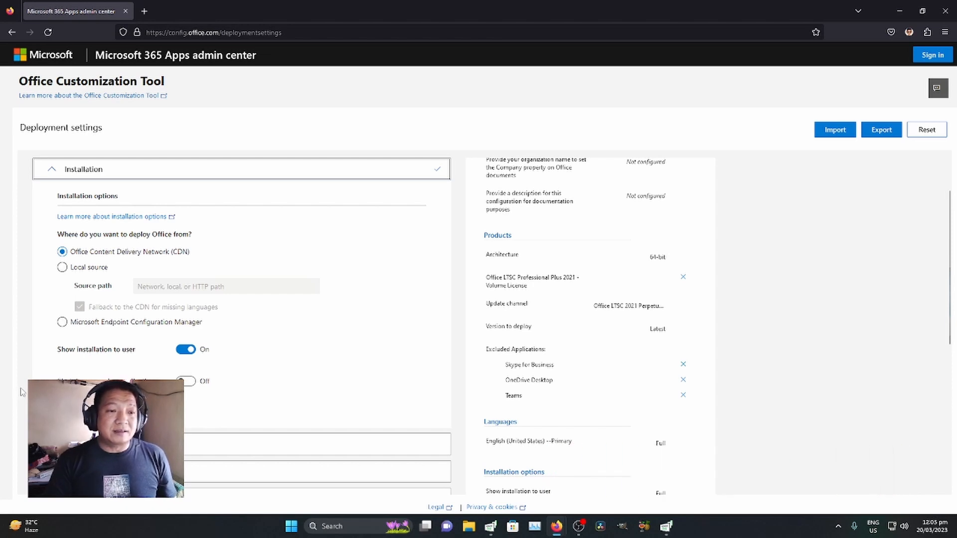
scroll(20, 382, down, 2)
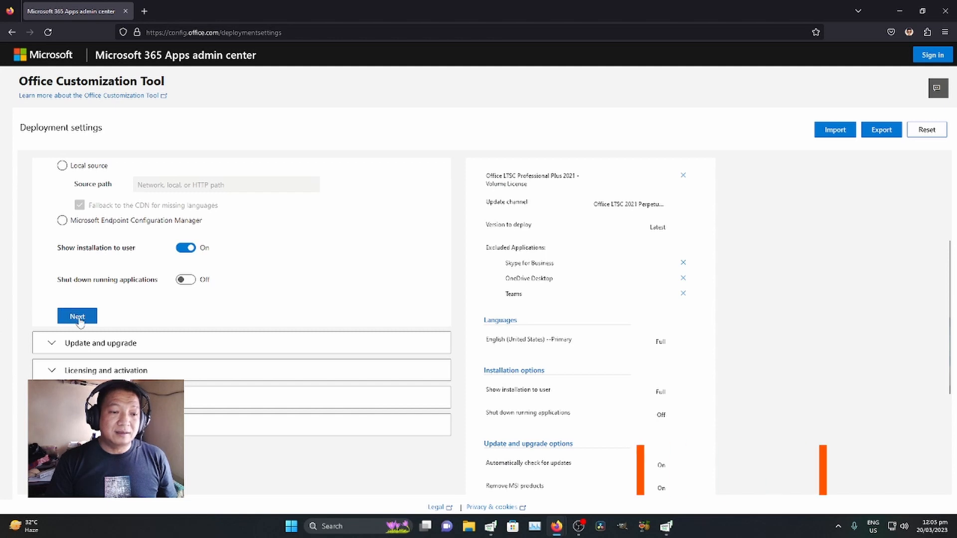
click(79, 318)
Turn off uninstalling MSI versions of Office in the upgrade options and proceed to licensing and activation.
scroll(35, 371, down, 2)
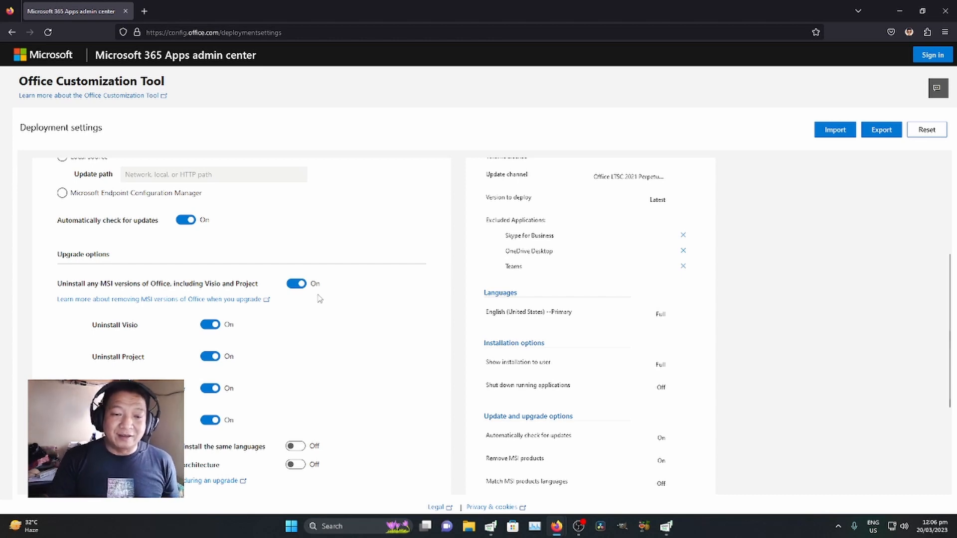
click(296, 283)
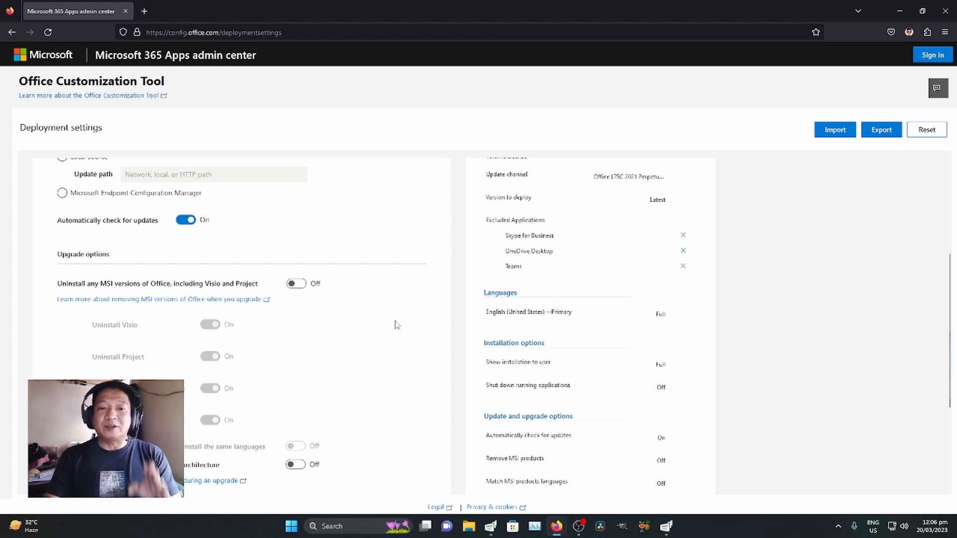
scroll(397, 326, down, 2)
scroll(398, 326, down, 1)
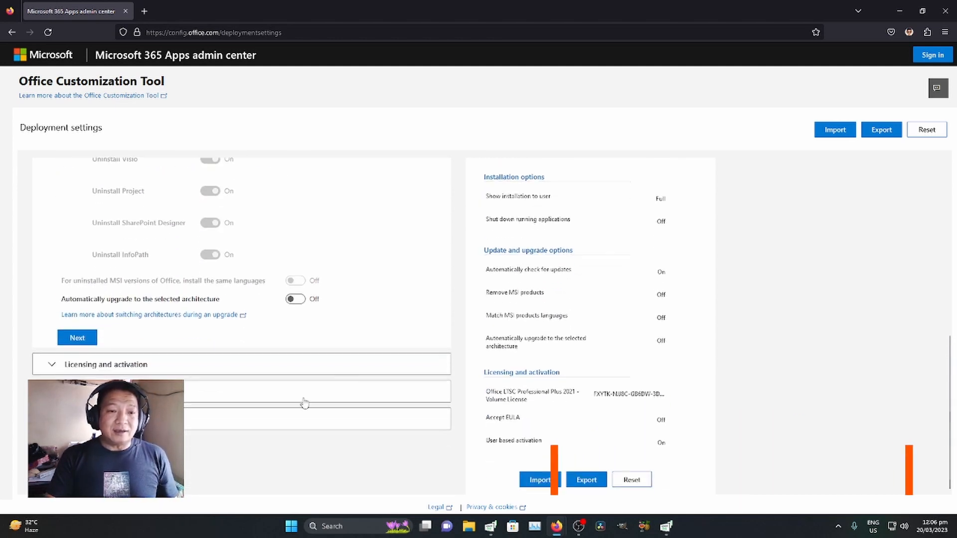
click(77, 337)
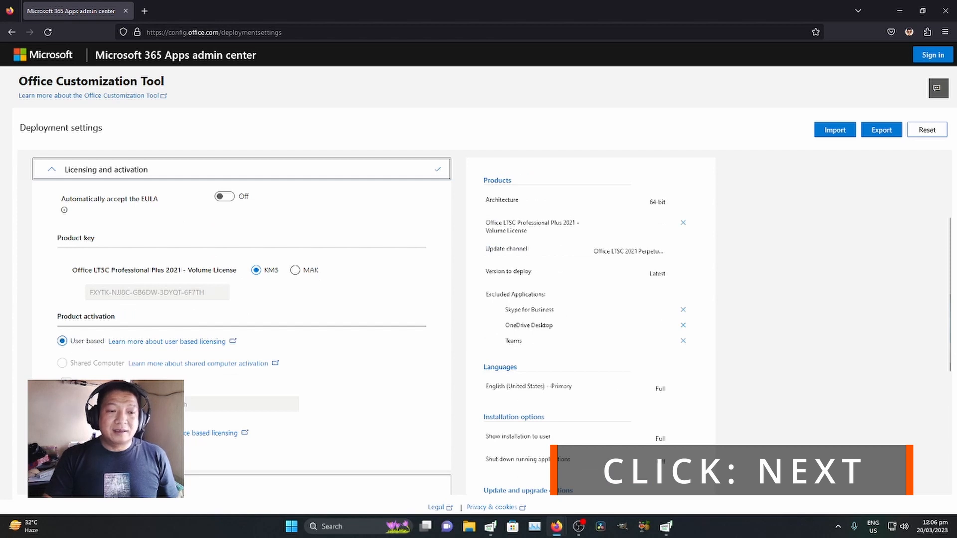
Accept the default KMS product key and user-based activation settings and proceed to the general settings.
scroll(74, 399, down, 1)
scroll(34, 328, up, 2)
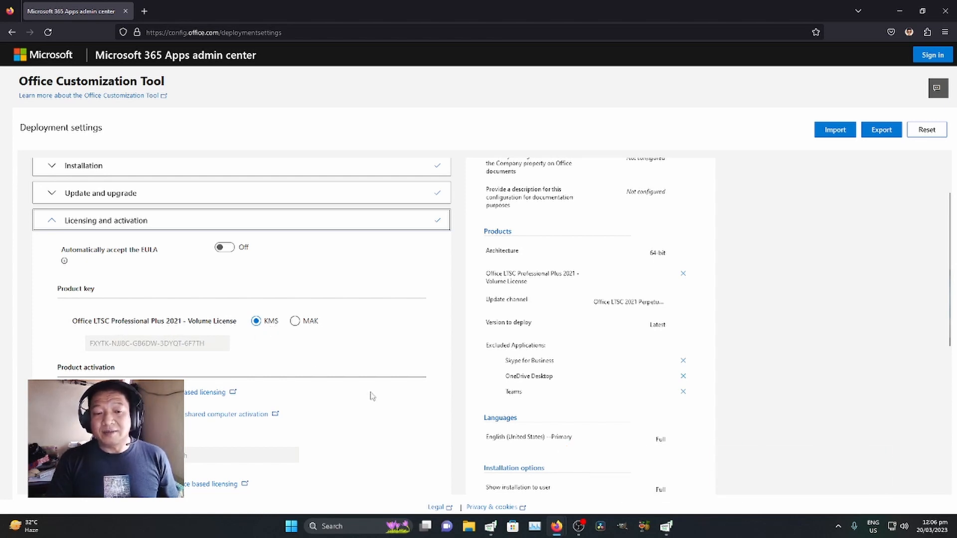
scroll(371, 393, down, 2)
scroll(371, 396, down, 3)
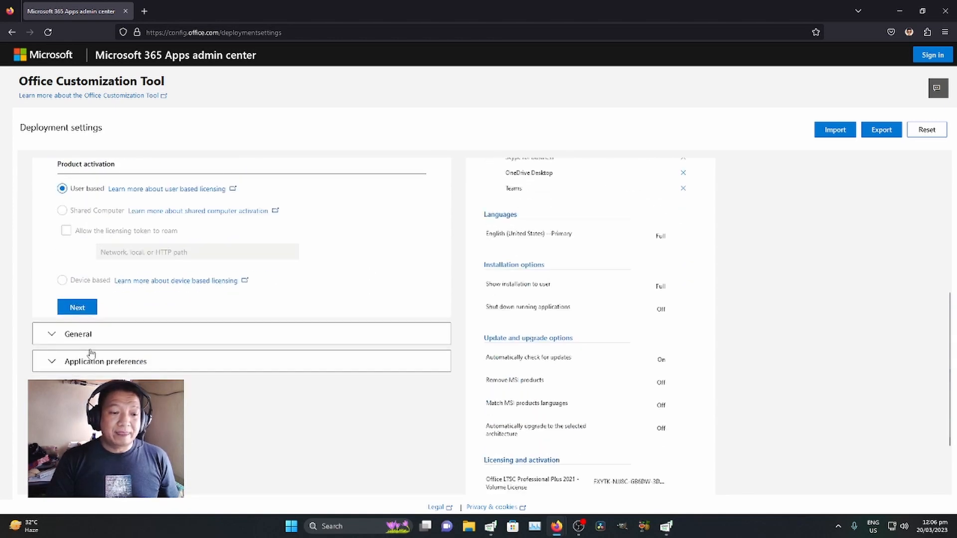
click(78, 305)
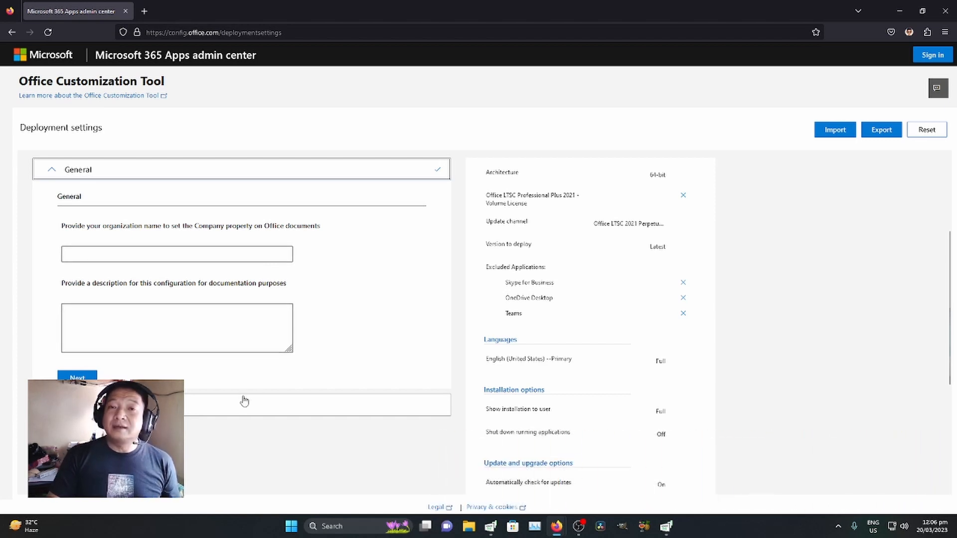
Leave the organization name and description blank and complete the application preferences with their defaults.
click(82, 377)
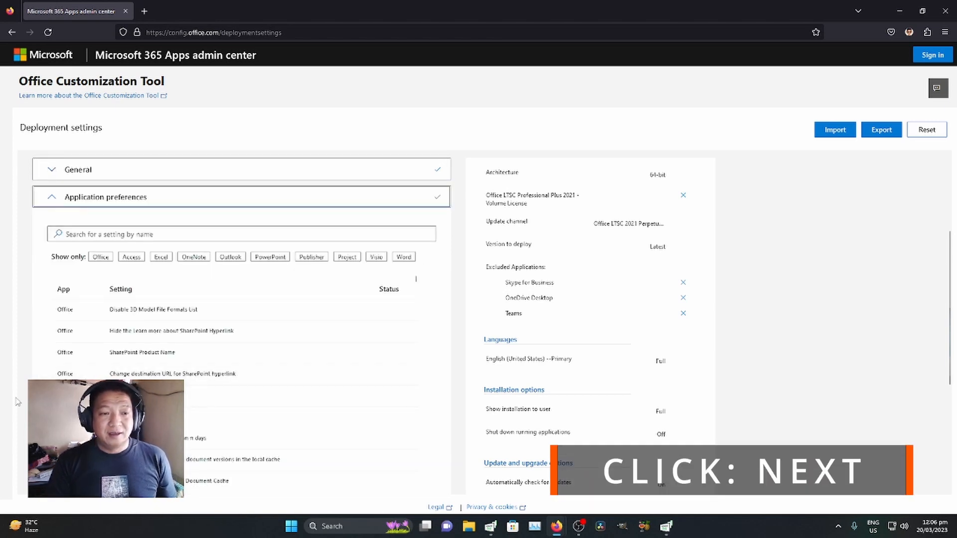
scroll(22, 391, down, 5)
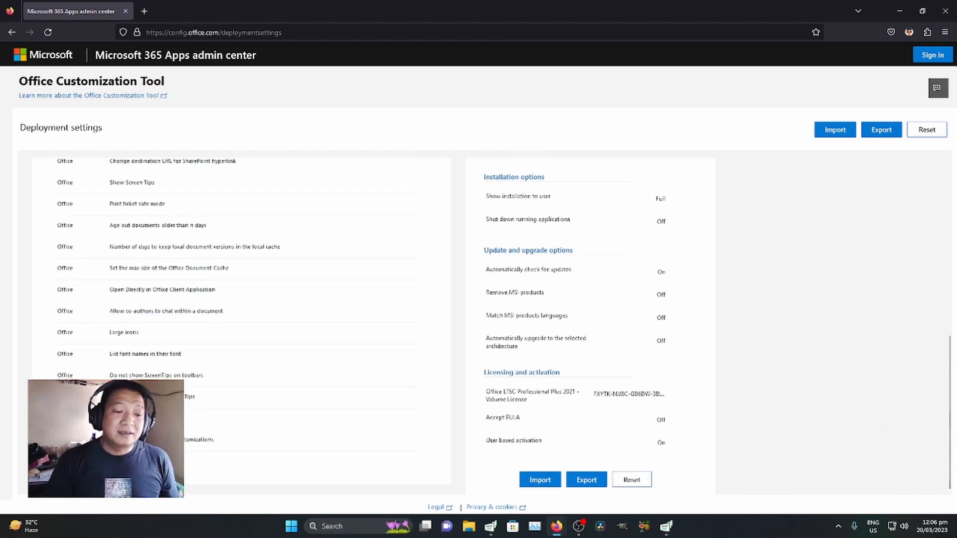
click(76, 467)
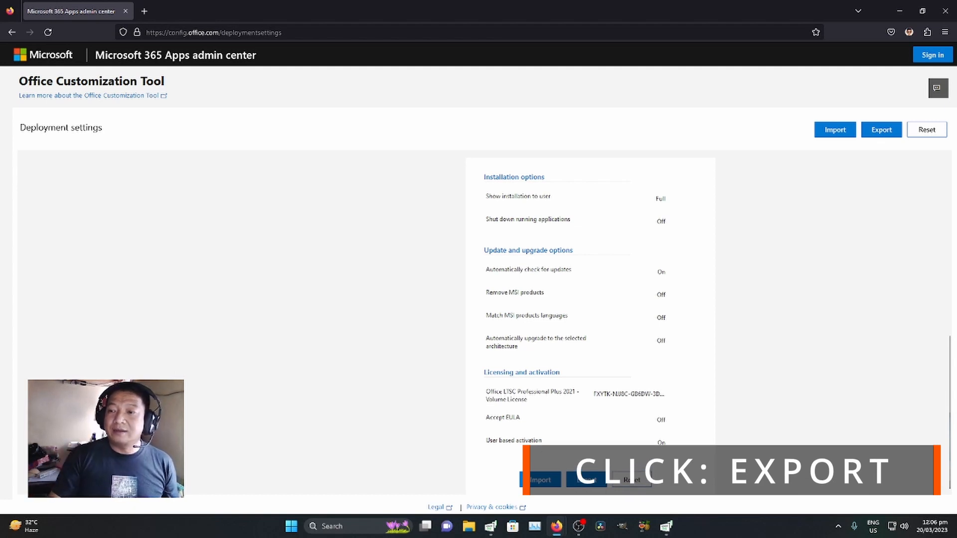
Export the configuration as an XML file named Configuration, using Office Open XML formats as the default and accepting the license agreement.
click(887, 134)
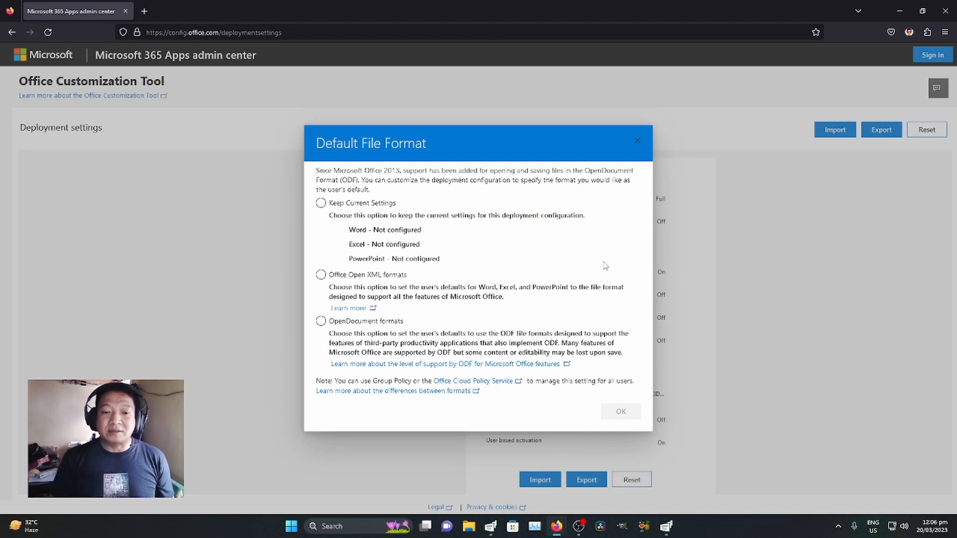
click(343, 278)
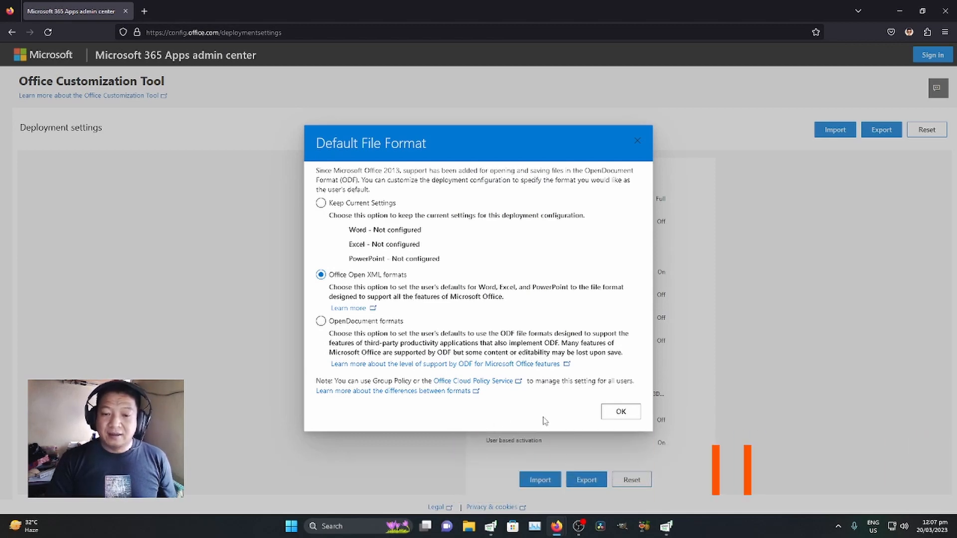
click(621, 412)
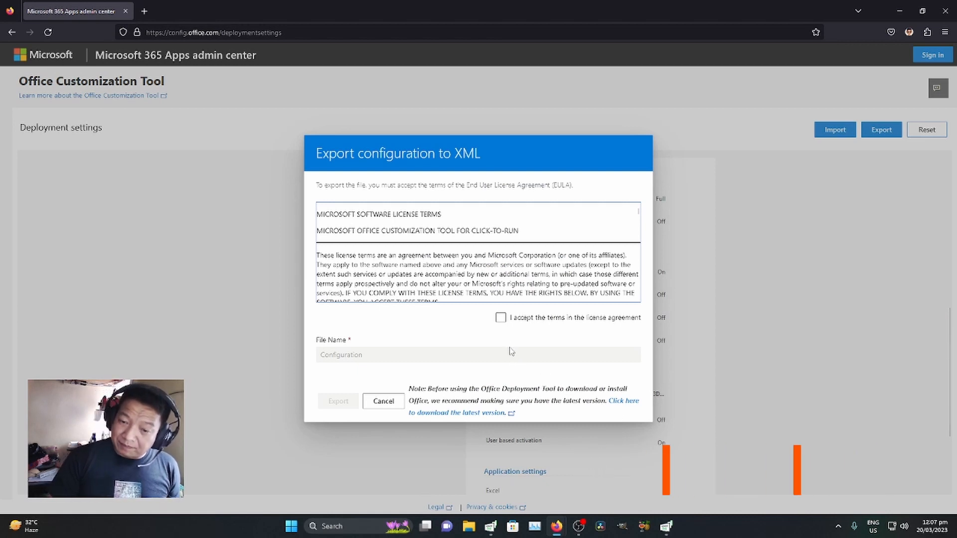
click(500, 319)
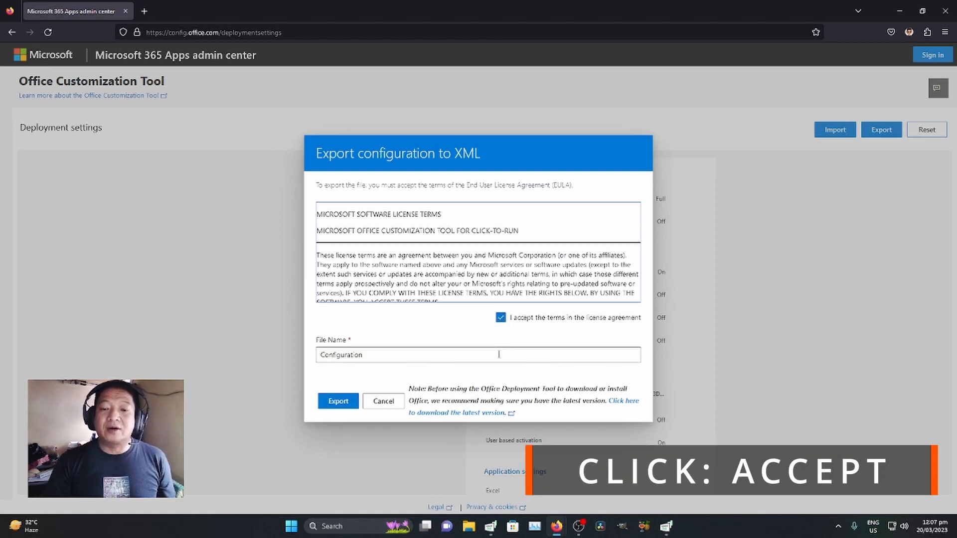
click(327, 406)
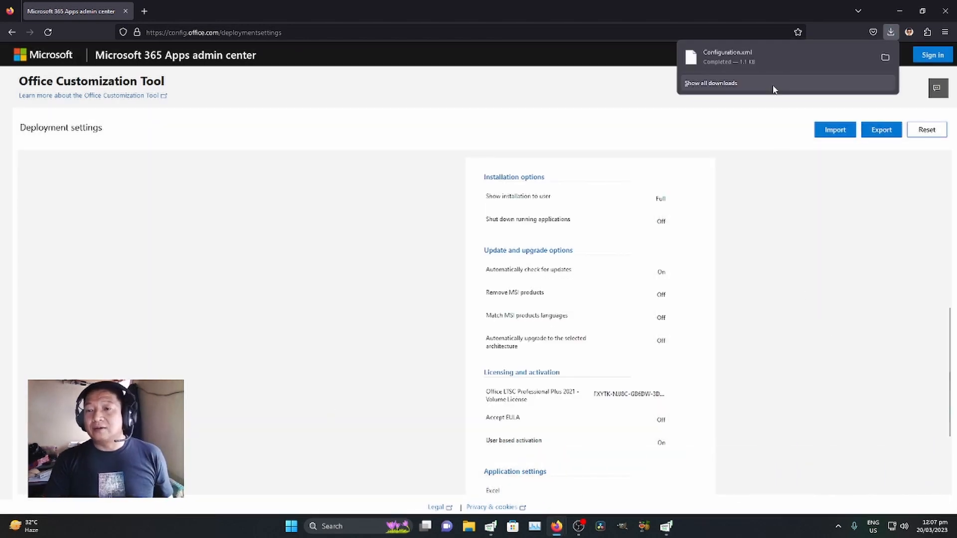
Show the exported Configuration.xml in the Downloads folder in File Explorer and copy the file.
click(885, 58)
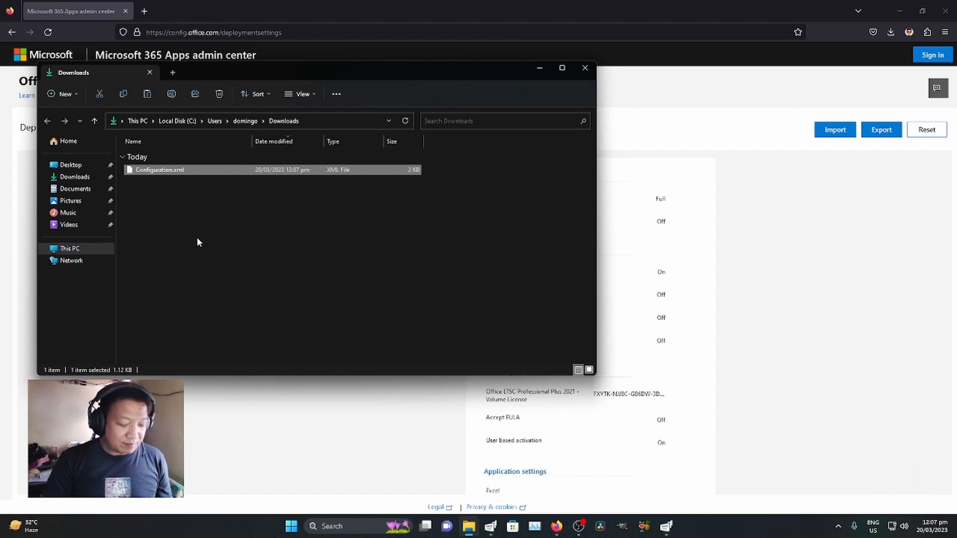
right_click(194, 170)
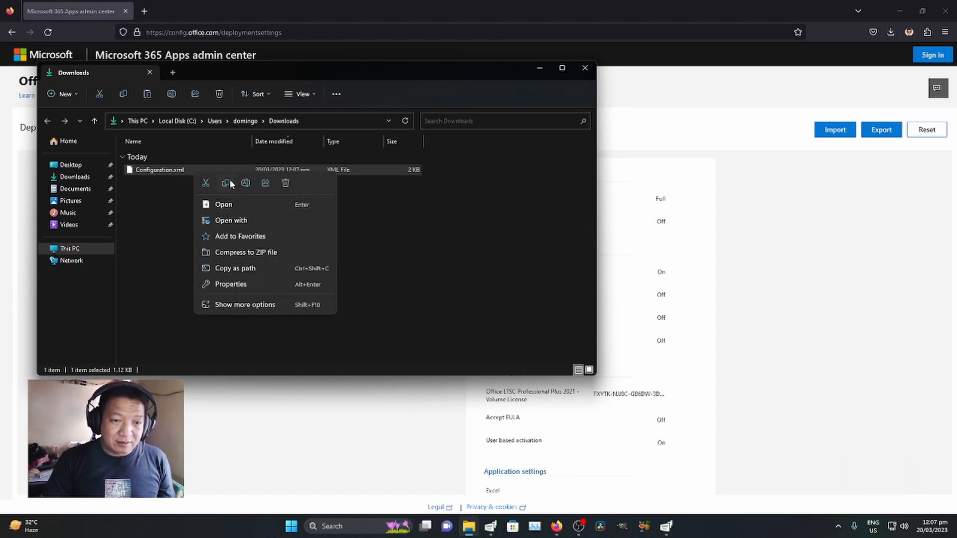
click(145, 265)
click(158, 170)
key(ctrl+c)
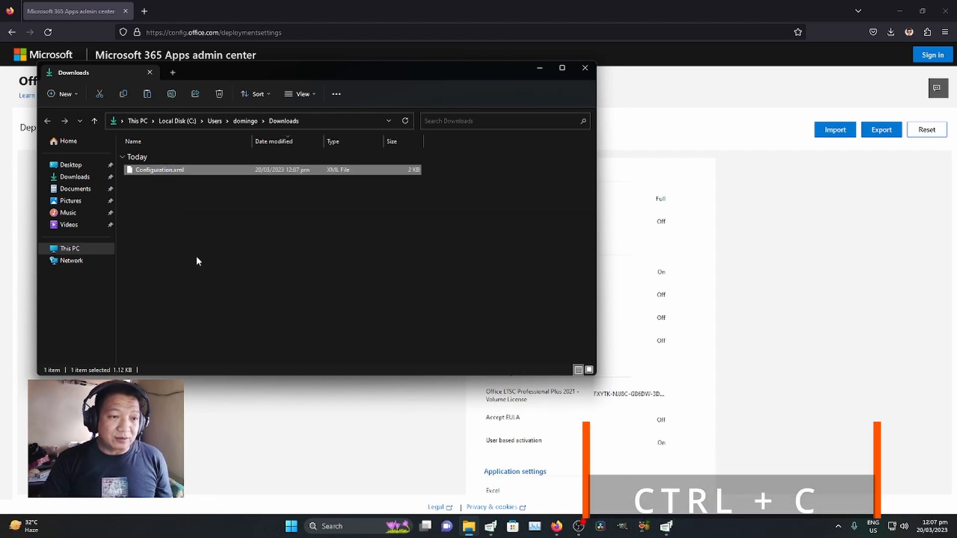
Create a new folder in the root of Local Disk (C:), keeping its default name.
click(71, 249)
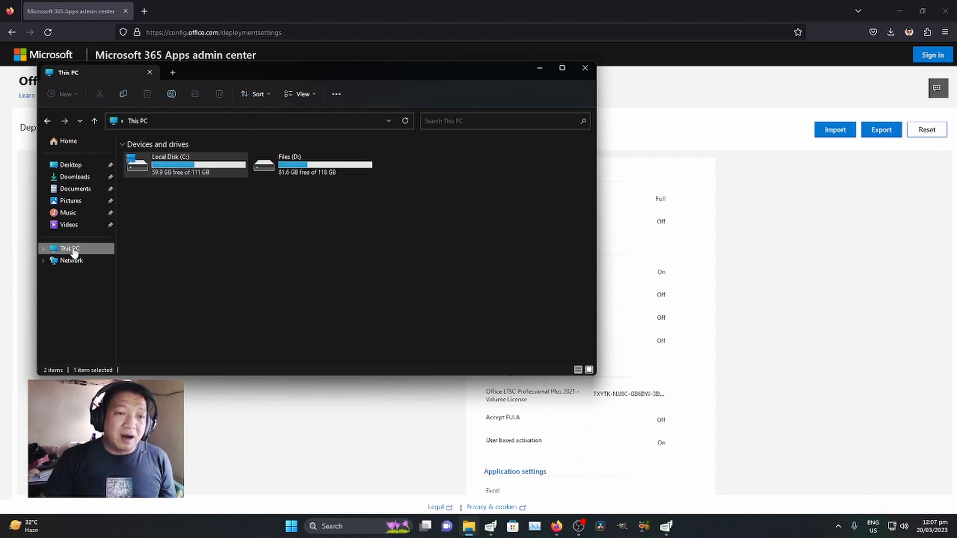
double_click(184, 166)
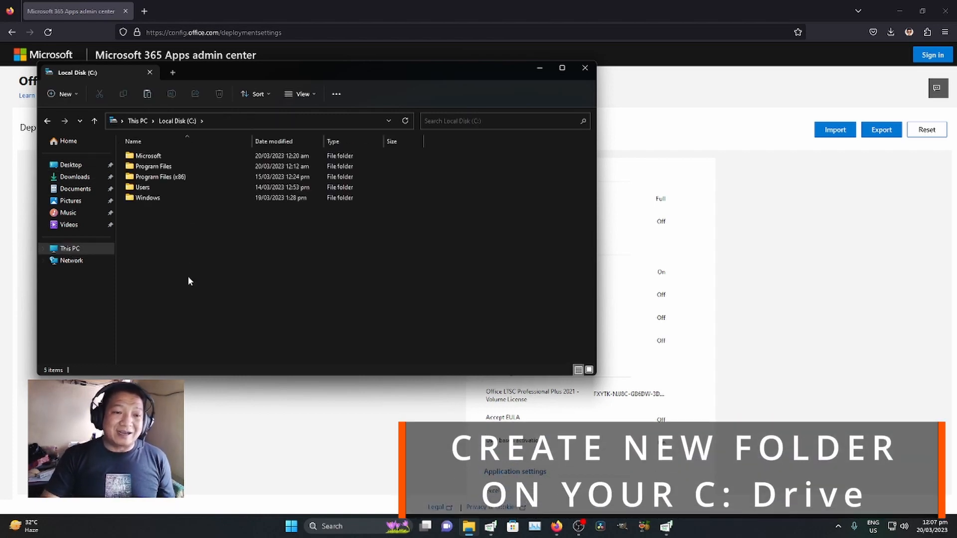
right_click(168, 248)
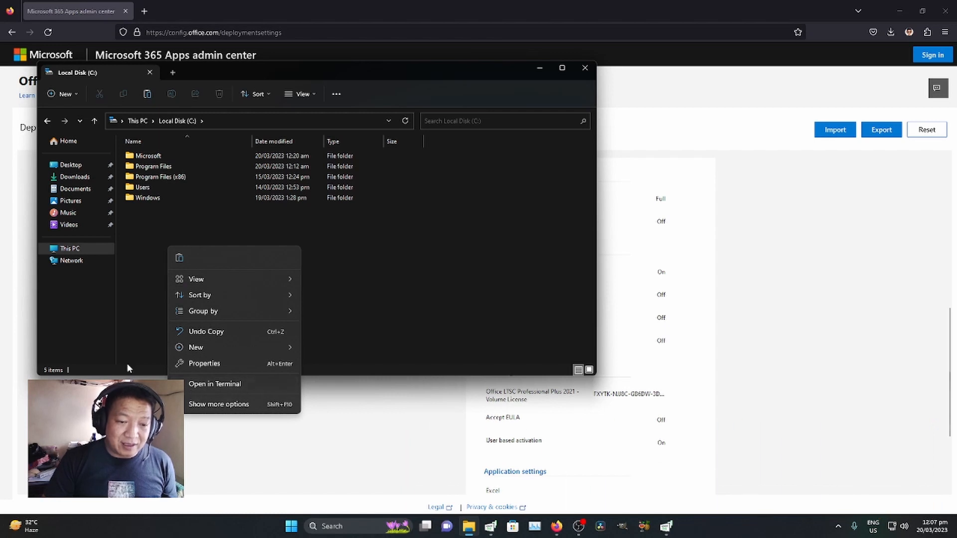
mouse_move(217, 347)
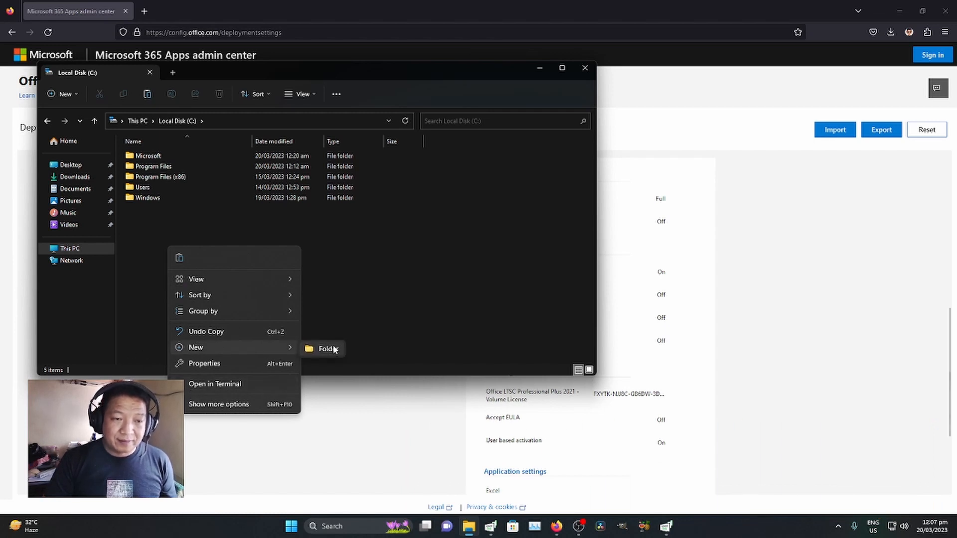
click(327, 349)
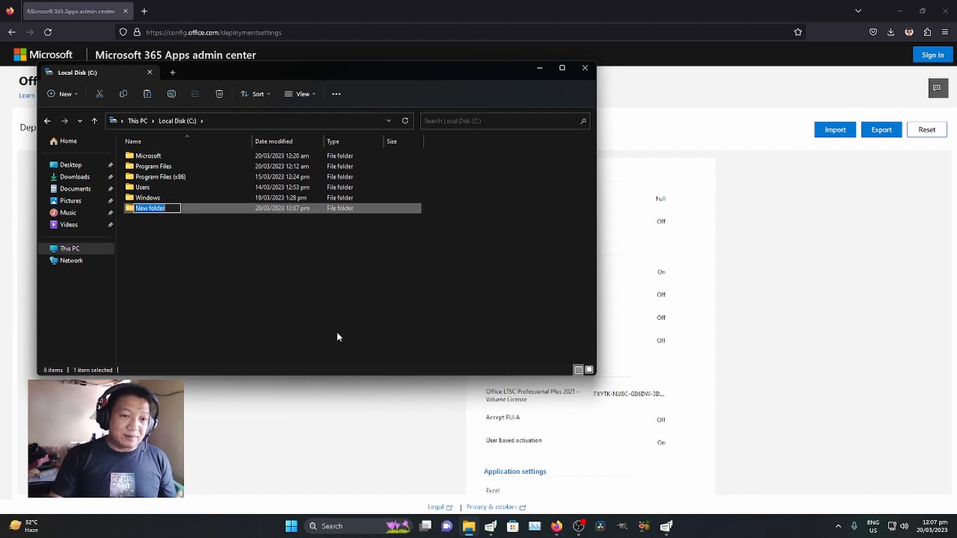
click(319, 330)
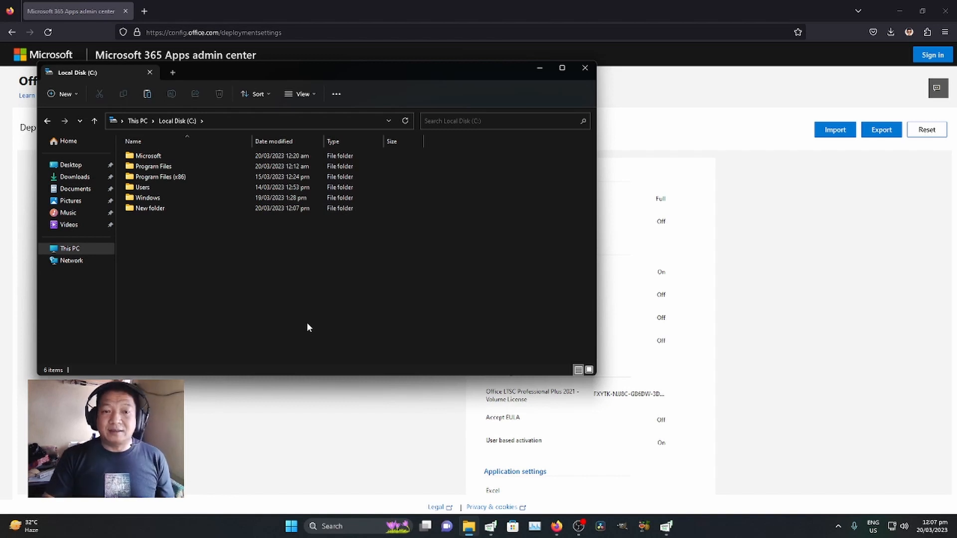
Return to Firefox and open the Google home page in a new tab.
click(249, 17)
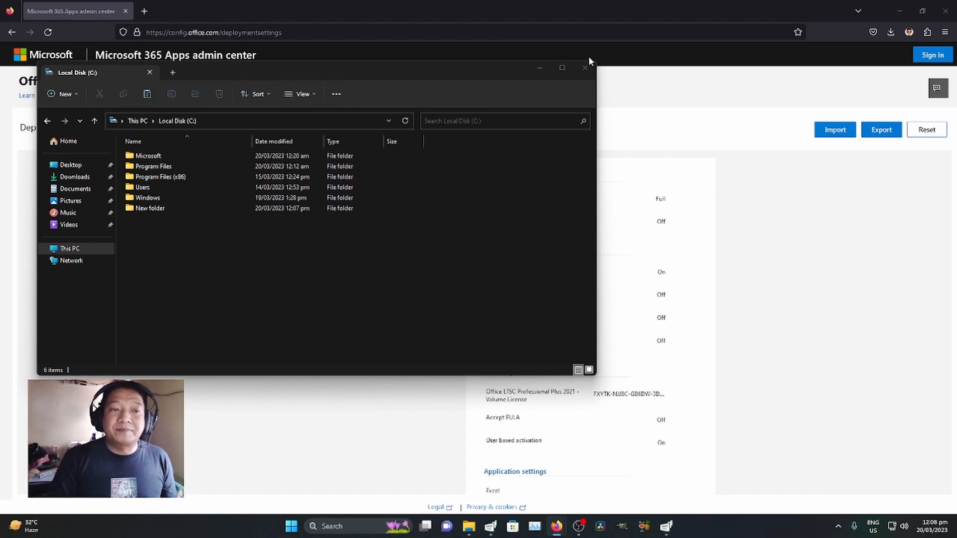
click(251, 13)
click(144, 12)
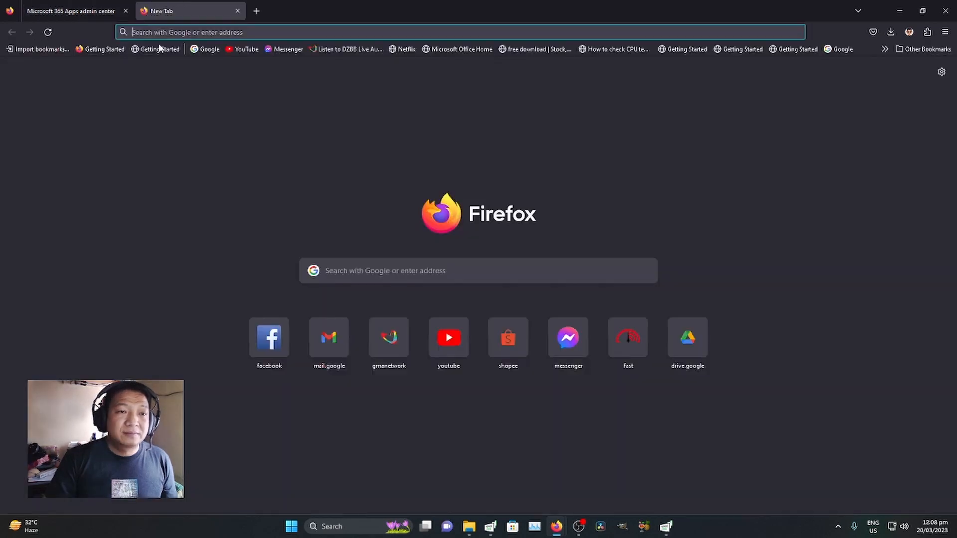
click(210, 49)
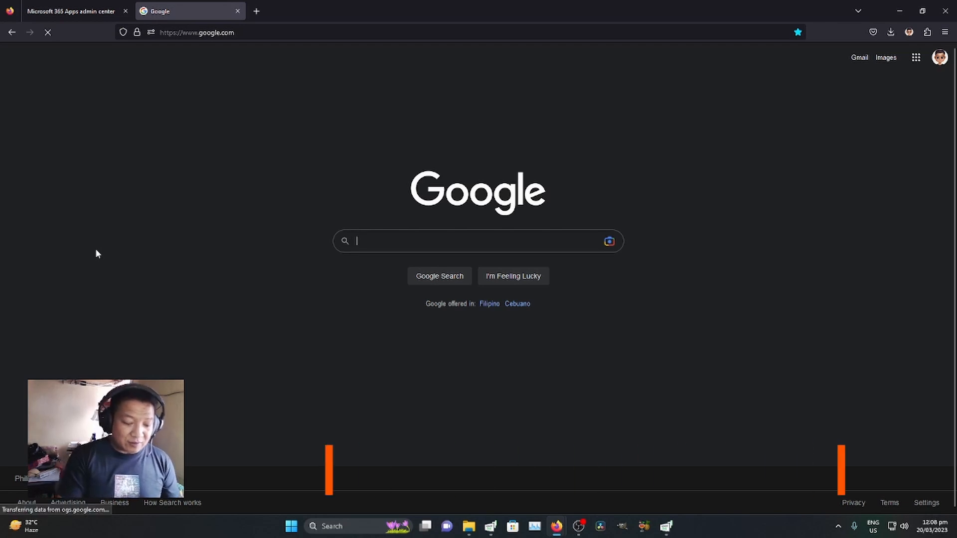
Search Google for "ms office deployment tool".
text(o)
key(Down)
key(Down)
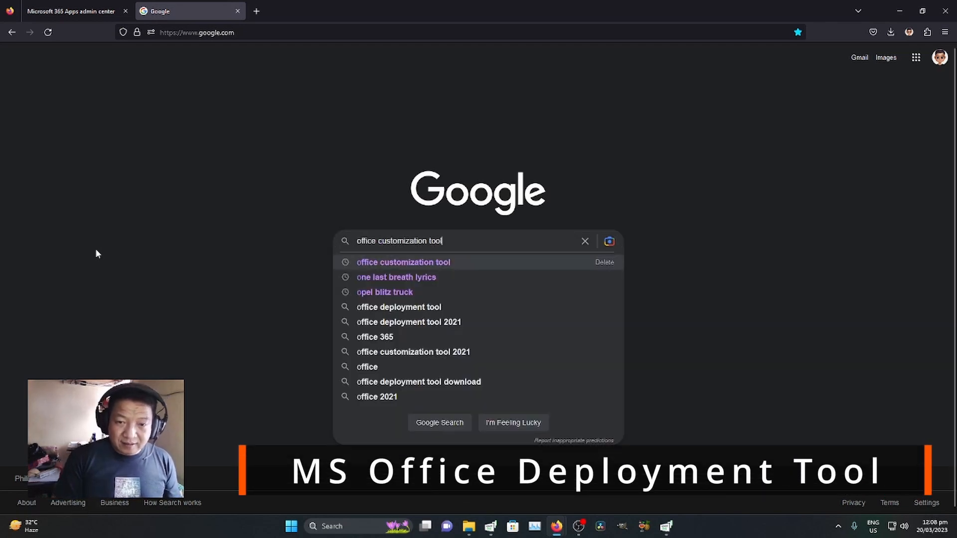
key(Down)
key(Down)
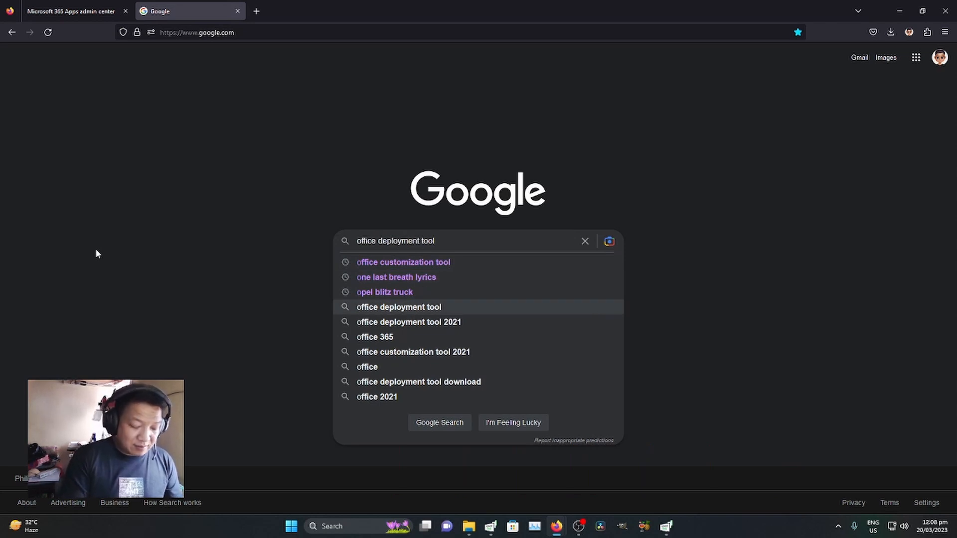
key(Home)
text(ms)
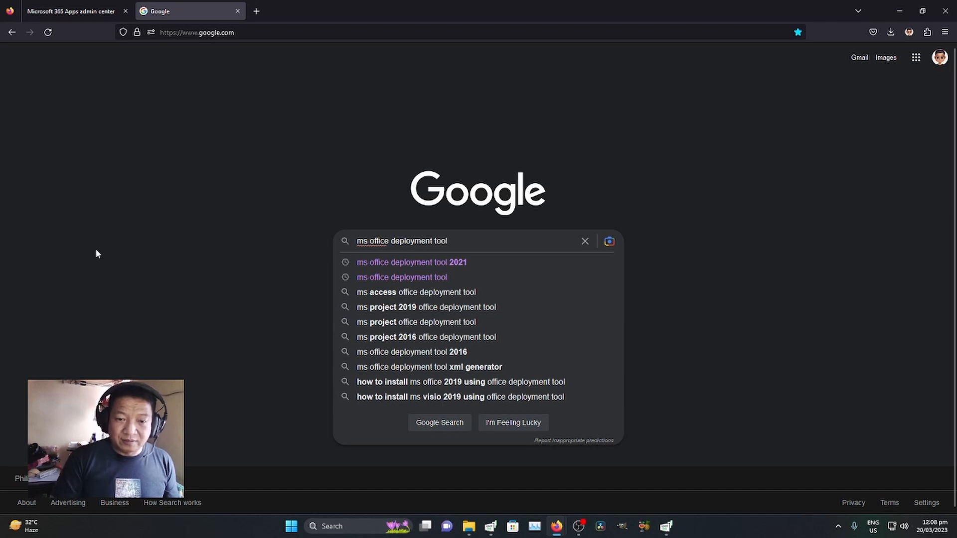
key(Down)
key(Down)
key(Return)
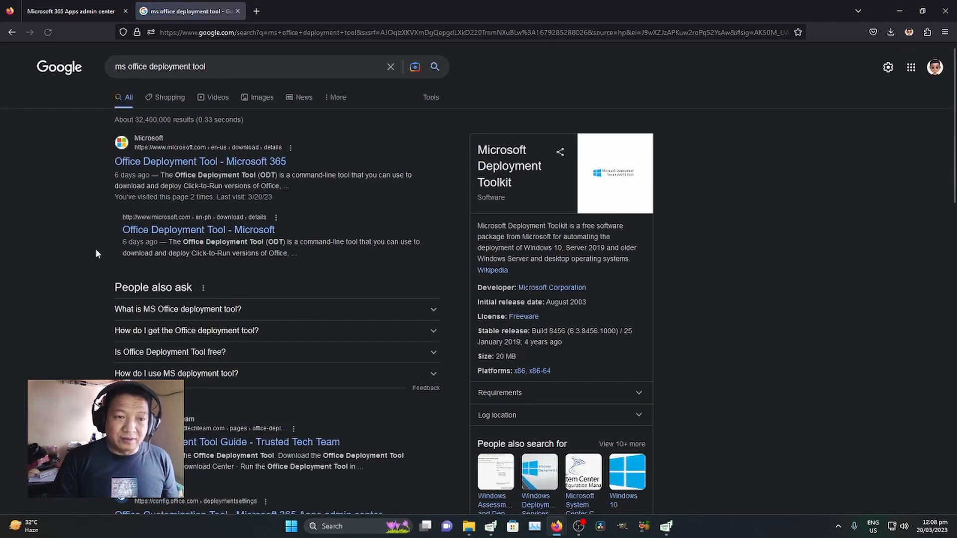
Open Microsoft's Office Deployment Tool page from the search results and download the tool.
click(188, 168)
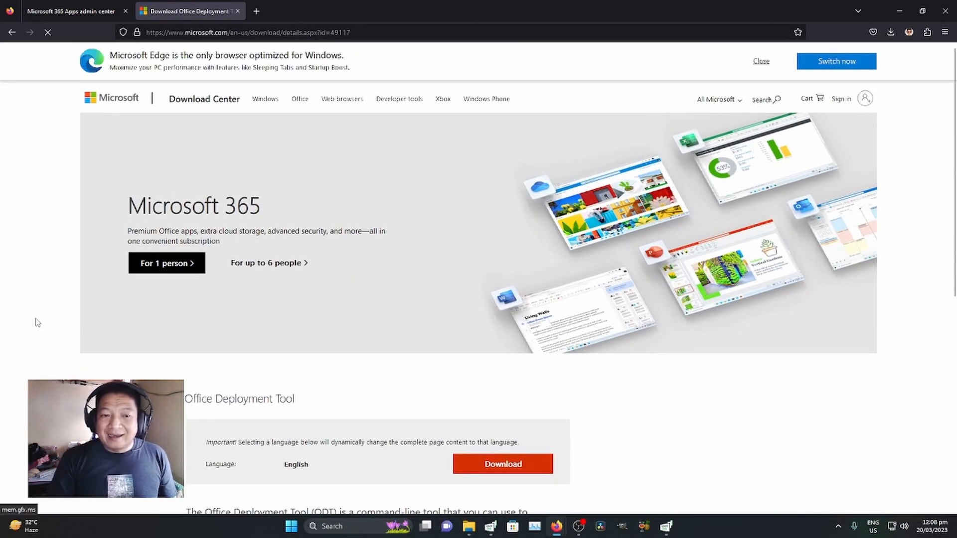
scroll(39, 325, down, 4)
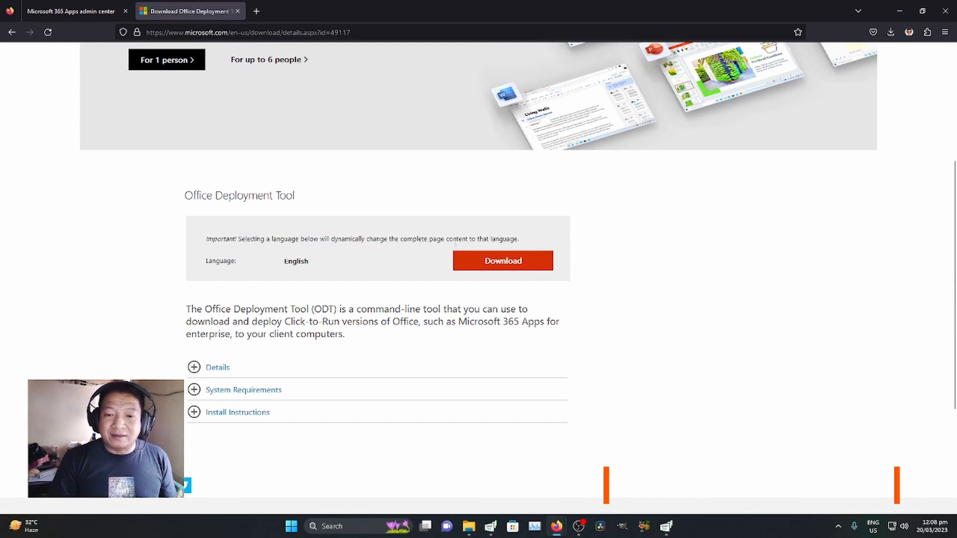
click(519, 265)
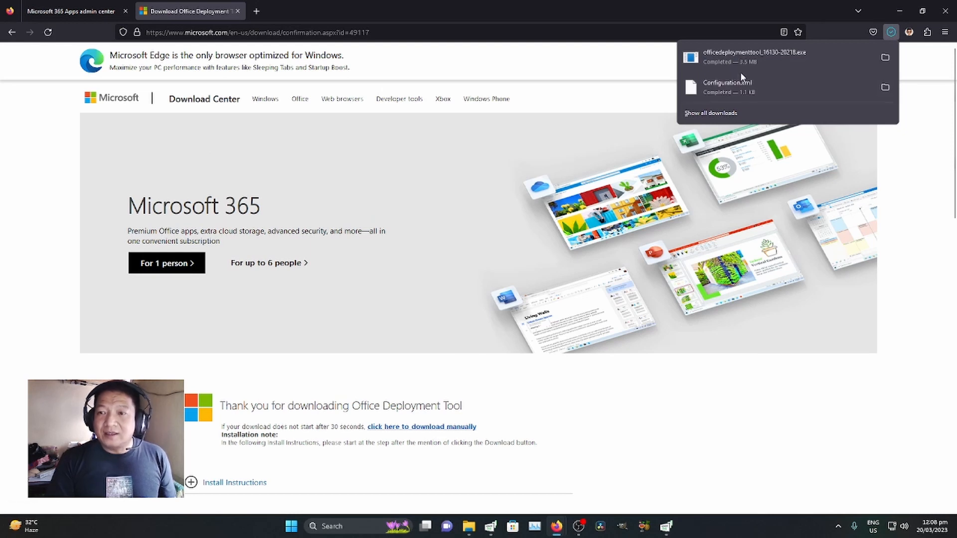
click(886, 58)
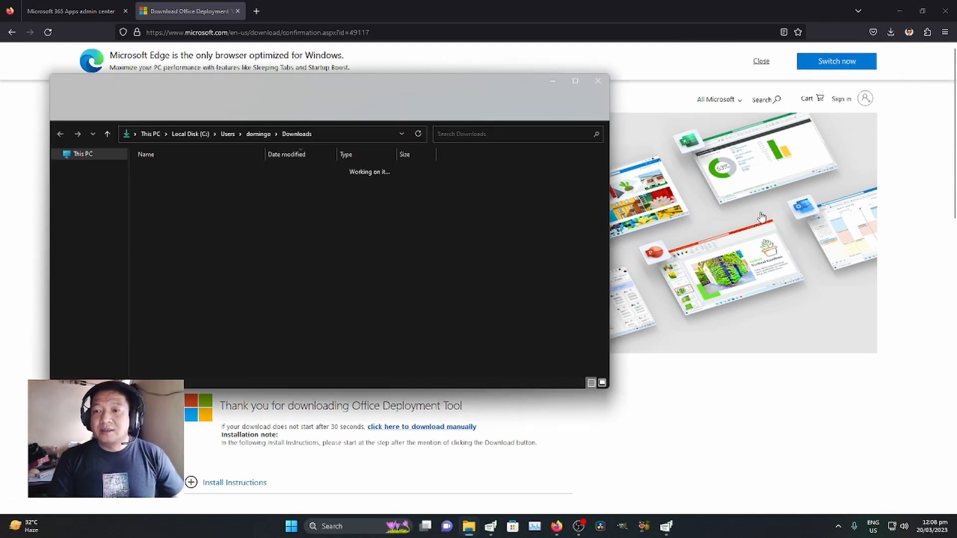
right_click(211, 186)
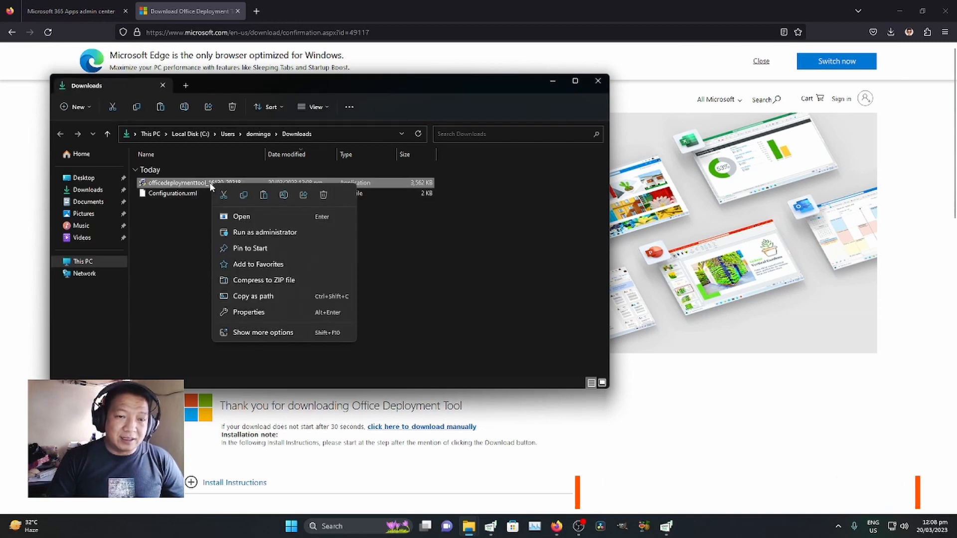
click(248, 233)
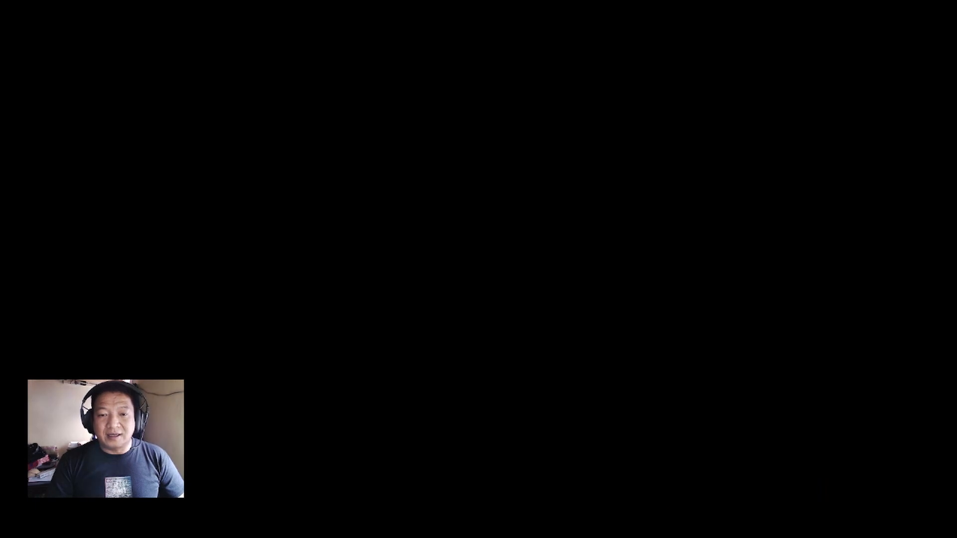
click(448, 360)
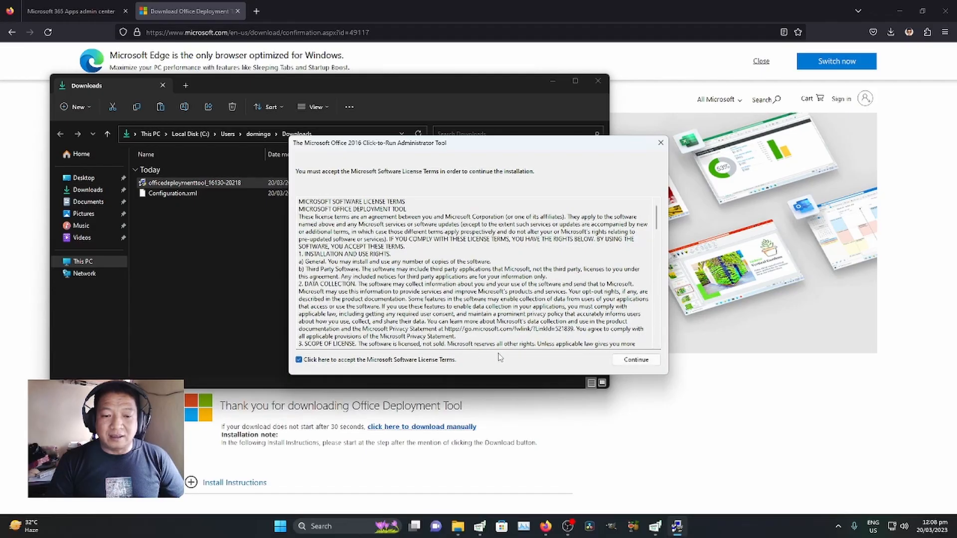
click(630, 366)
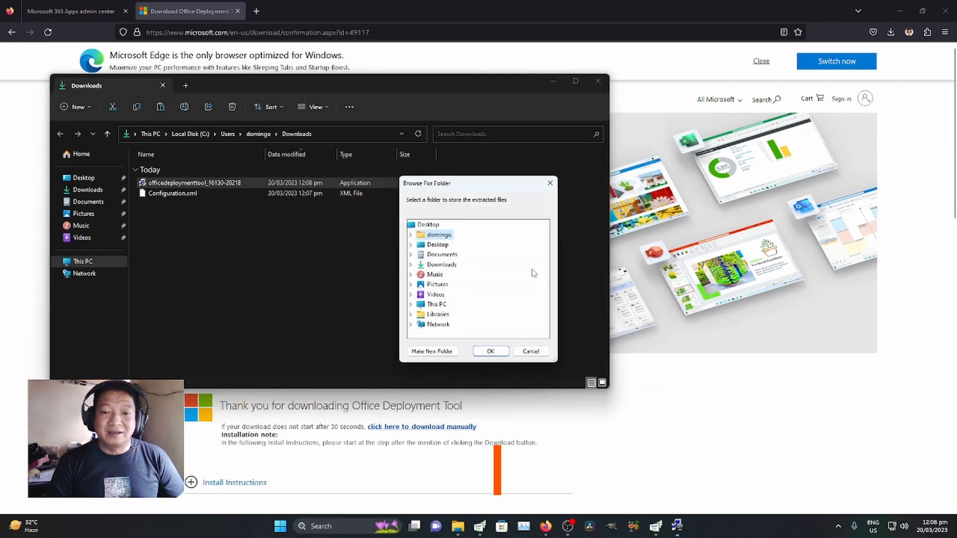
Create a folder named Office on Local Disk (C:) and extract the deployment tool files into it.
click(437, 304)
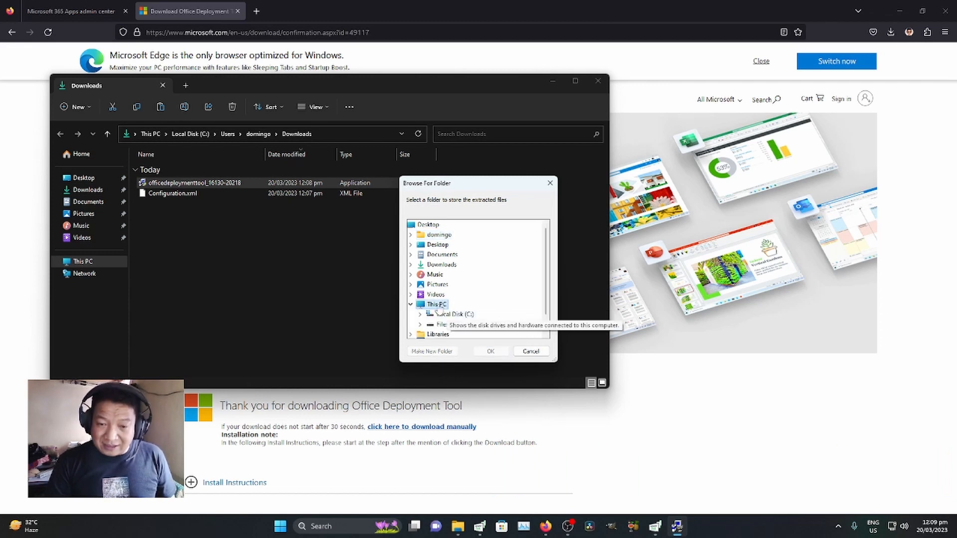
click(449, 315)
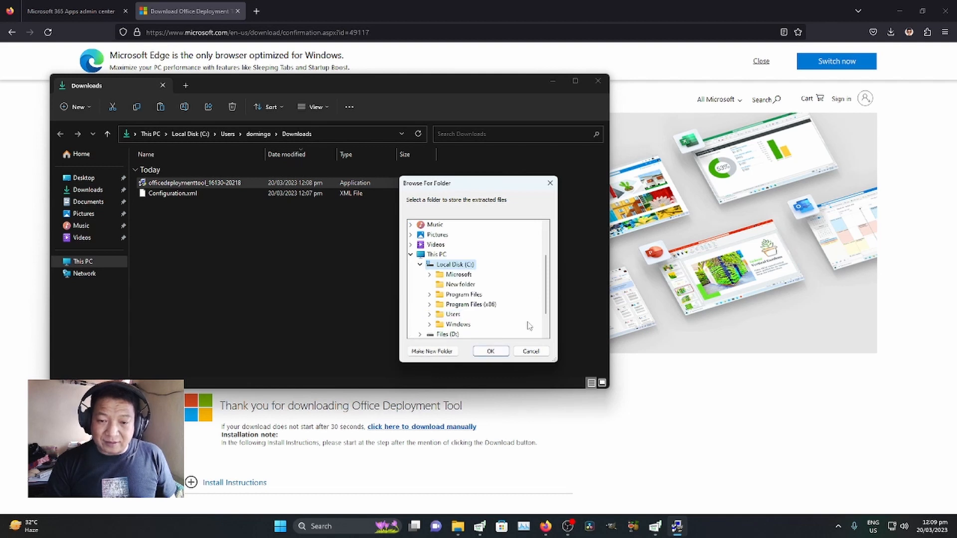
click(445, 352)
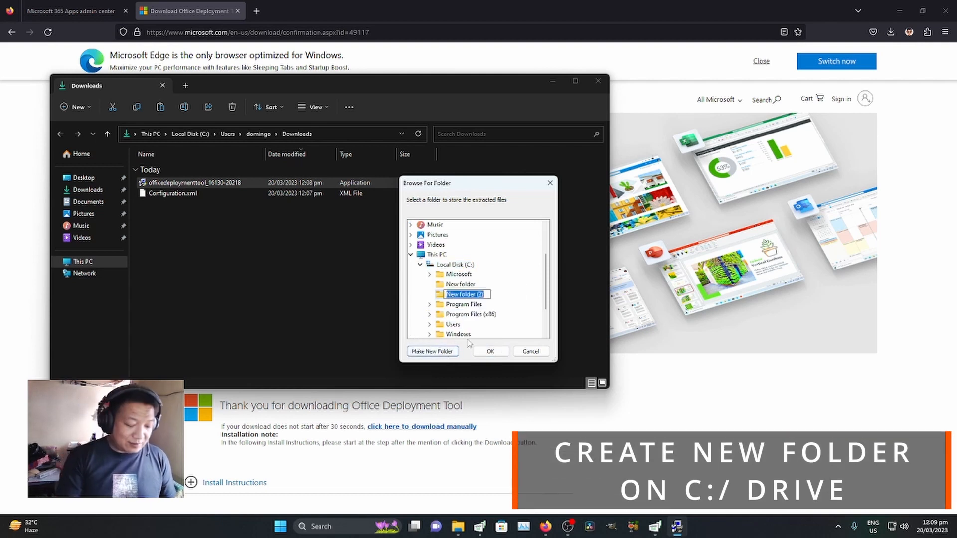
text(Office)
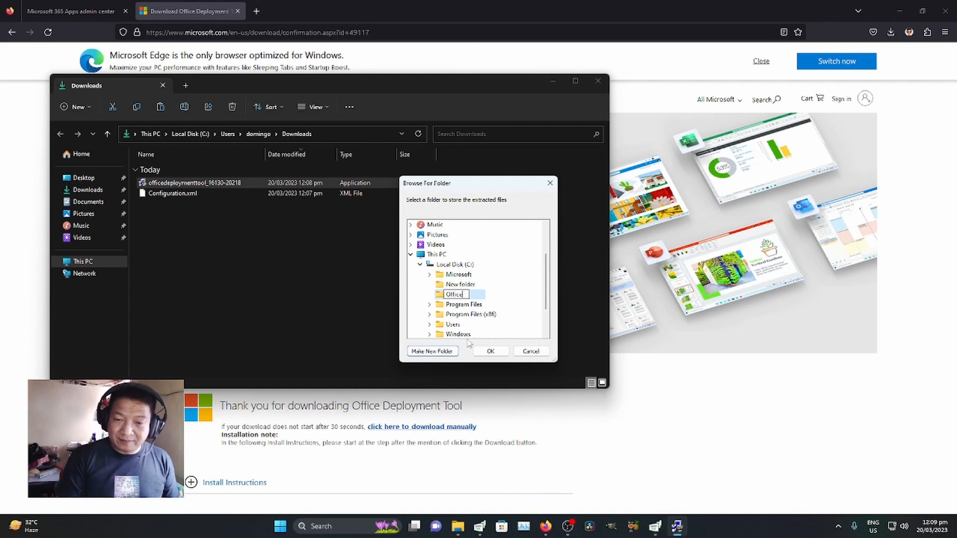
key(Return)
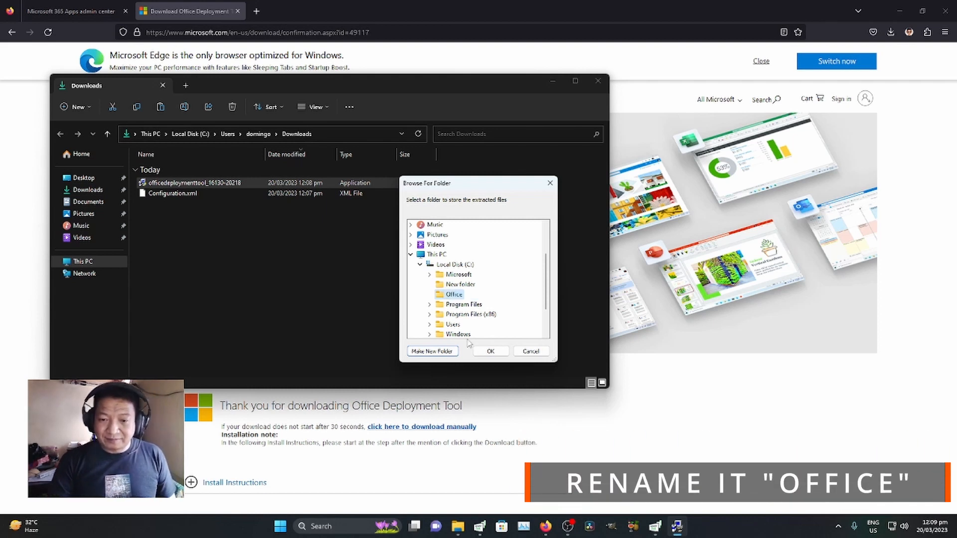
click(491, 352)
click(544, 294)
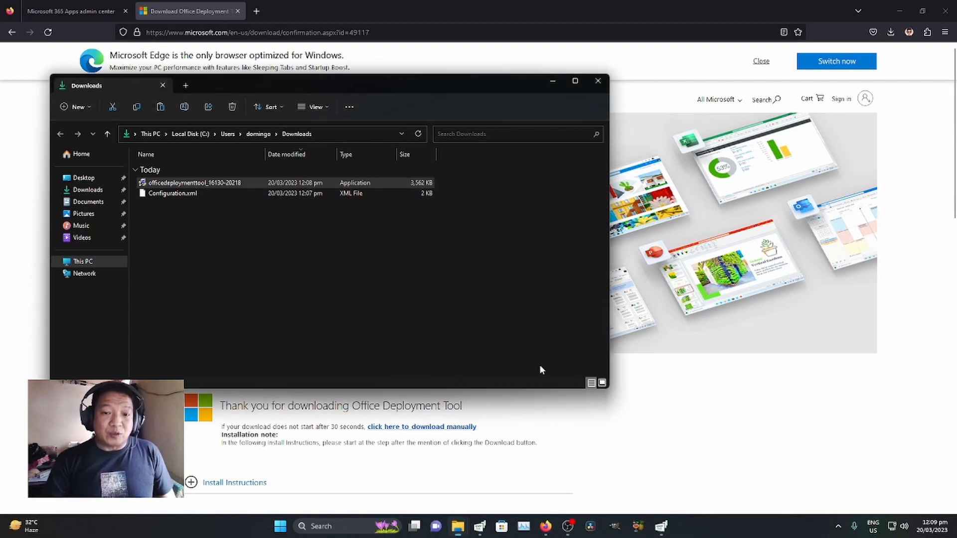
Copy the setup application from the Office folder on Local Disk (C:).
click(90, 262)
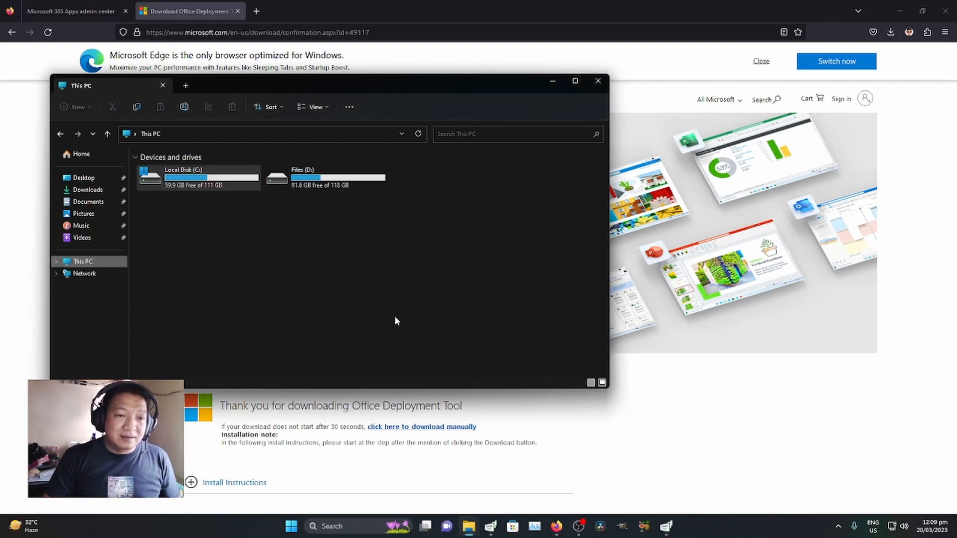
double_click(214, 183)
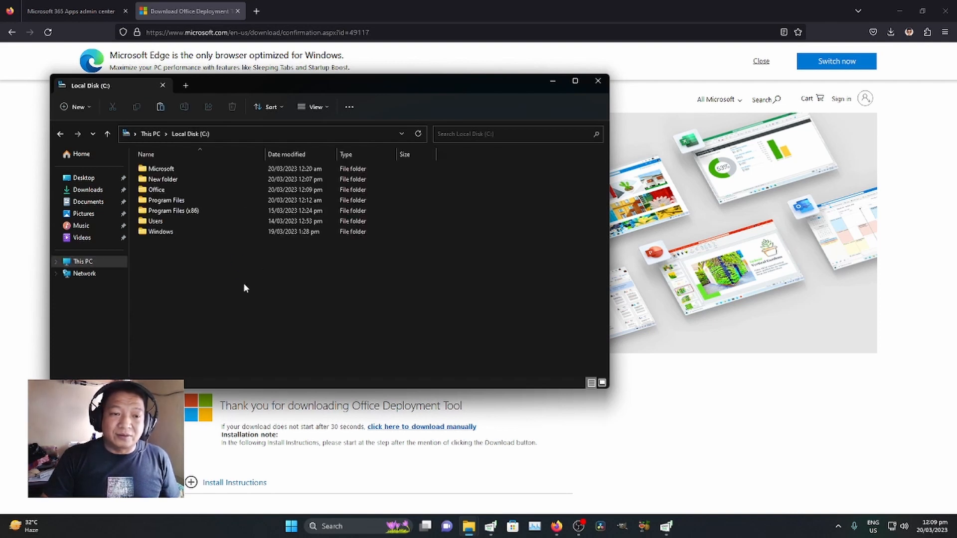
double_click(174, 190)
drag(198, 249, 140, 212)
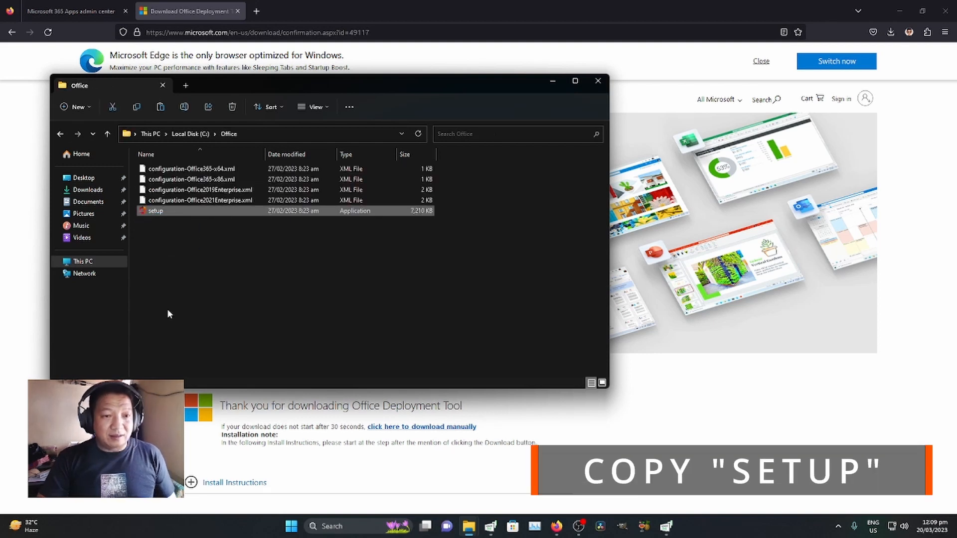
right_click(159, 218)
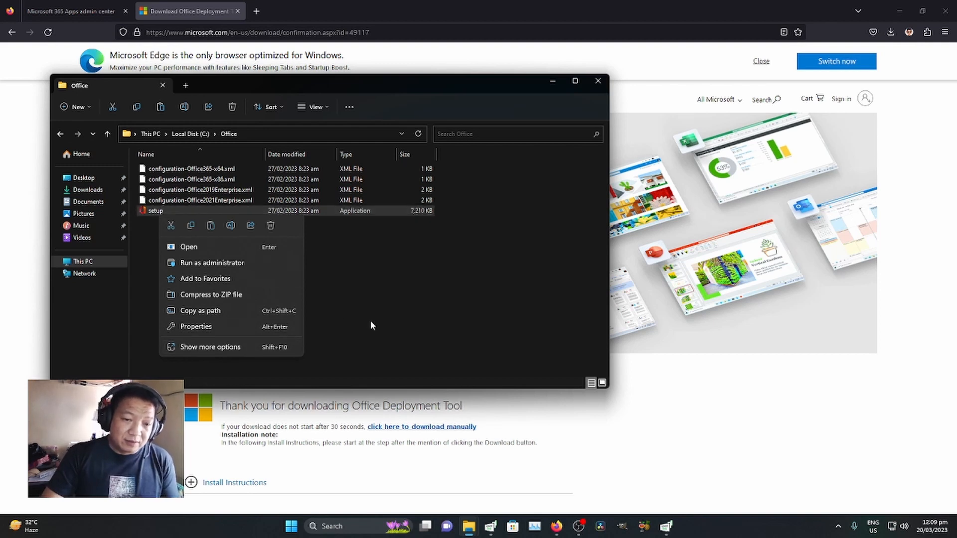
click(372, 324)
click(180, 212)
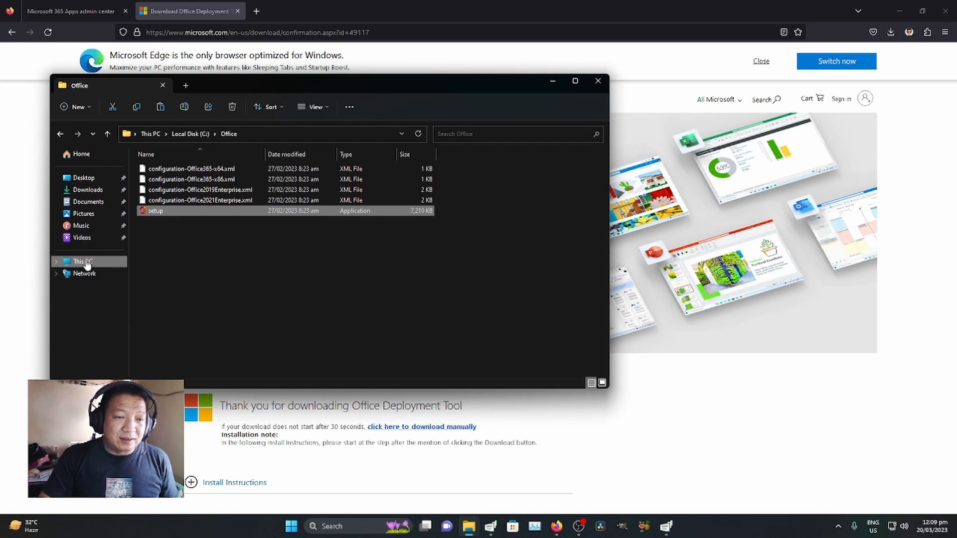
Paste the copied setup application into the folder named New folder on Local Disk (C:).
click(190, 133)
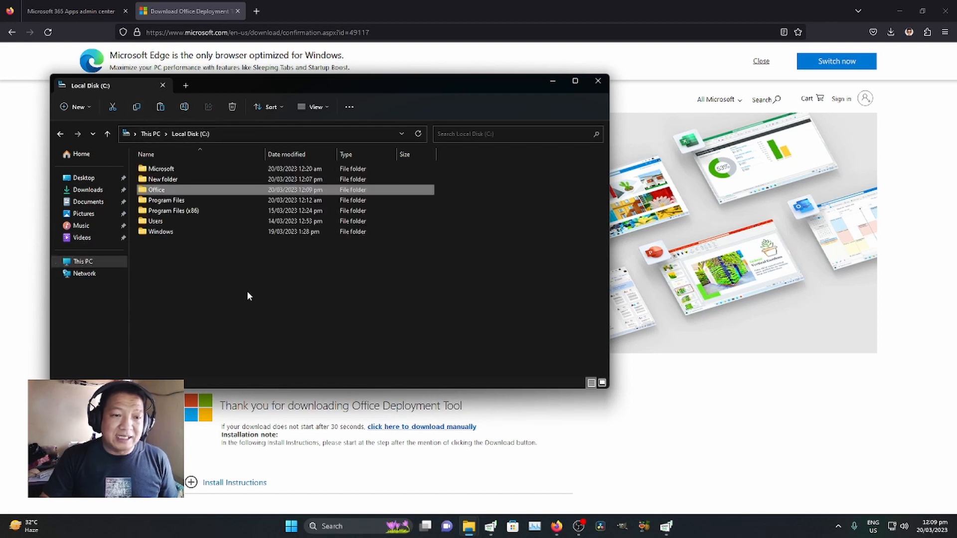
double_click(169, 179)
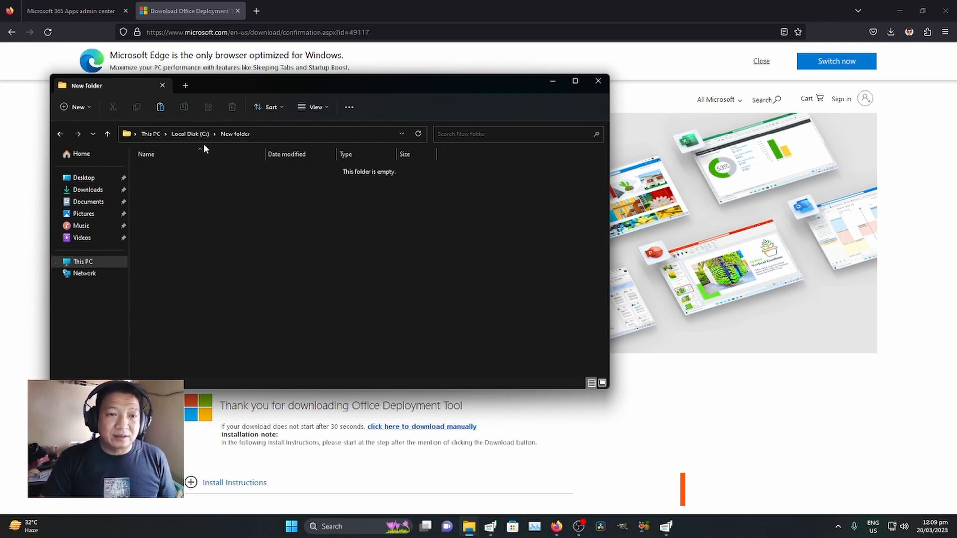
key(ctrl+v)
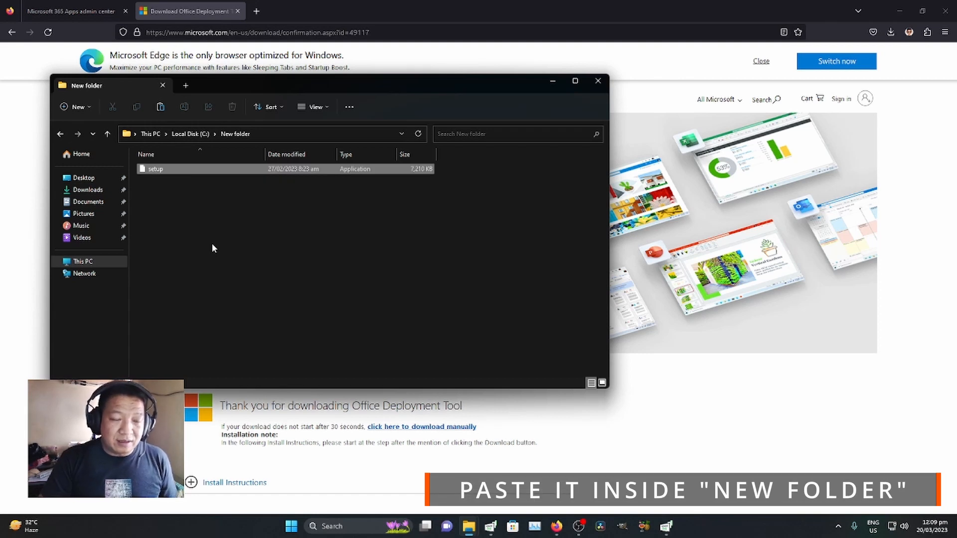
click(211, 243)
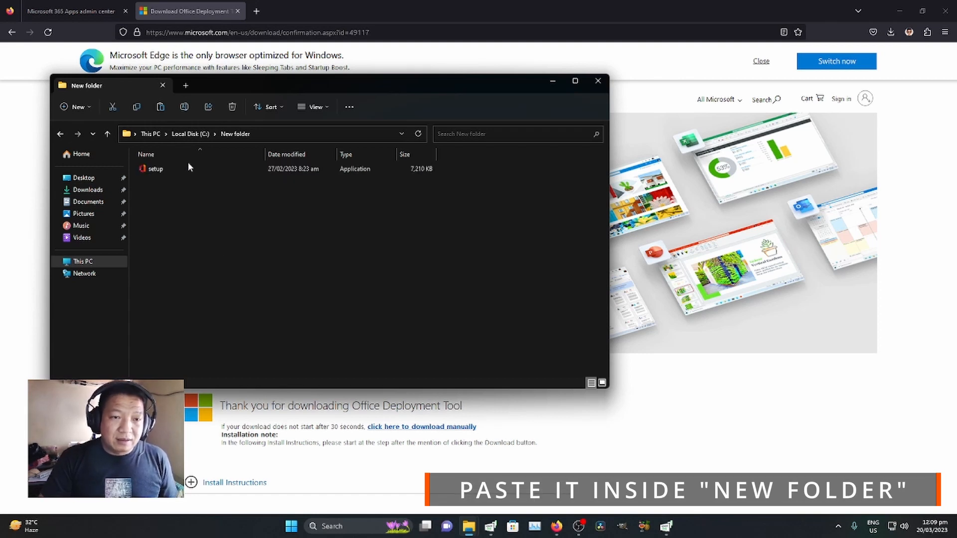
Copy Configuration.xml from the Downloads folder into C:\New folder.
click(101, 183)
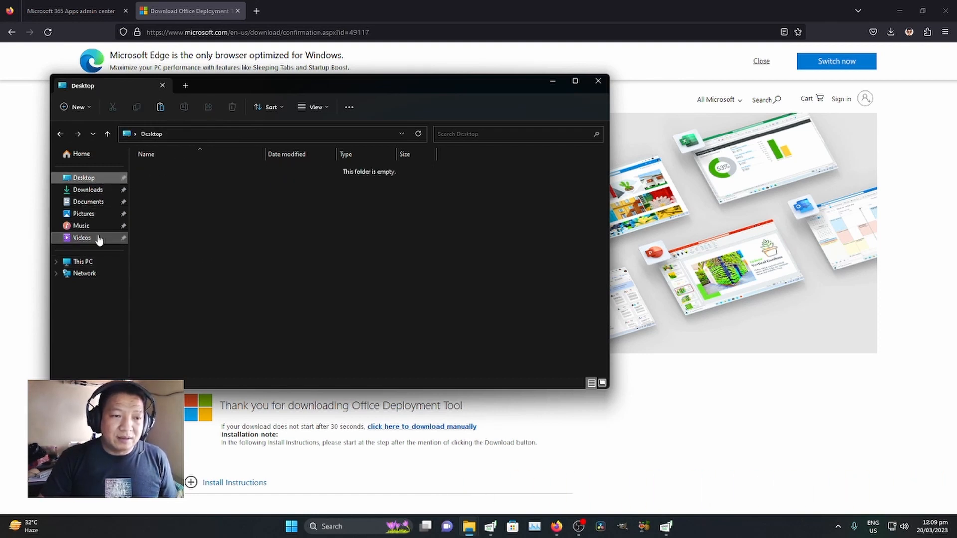
click(95, 191)
click(191, 195)
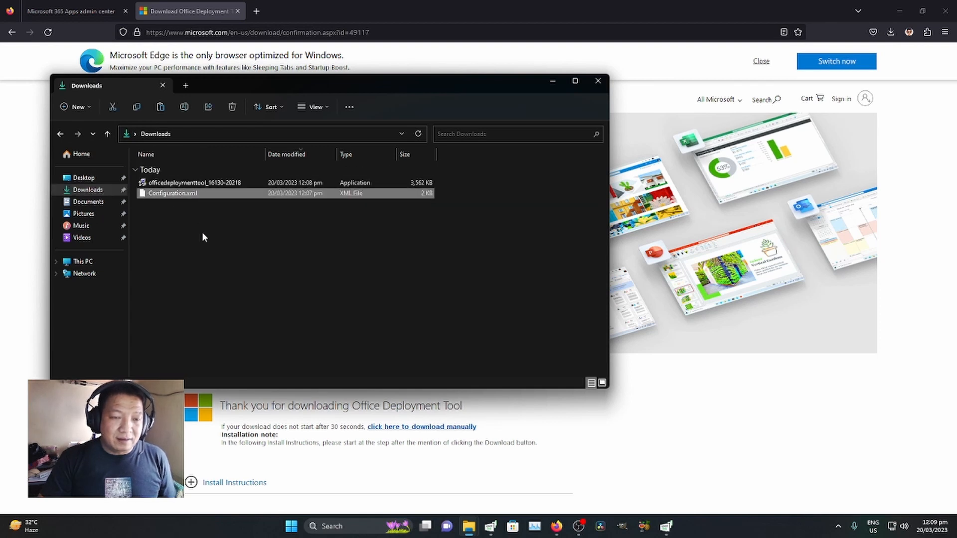
click(92, 260)
double_click(205, 186)
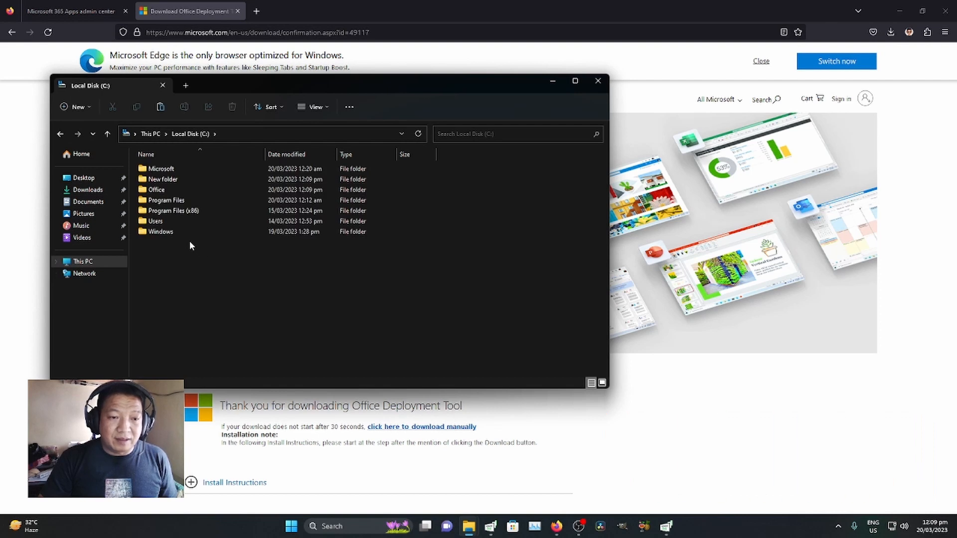
double_click(190, 178)
key(ctrl+v)
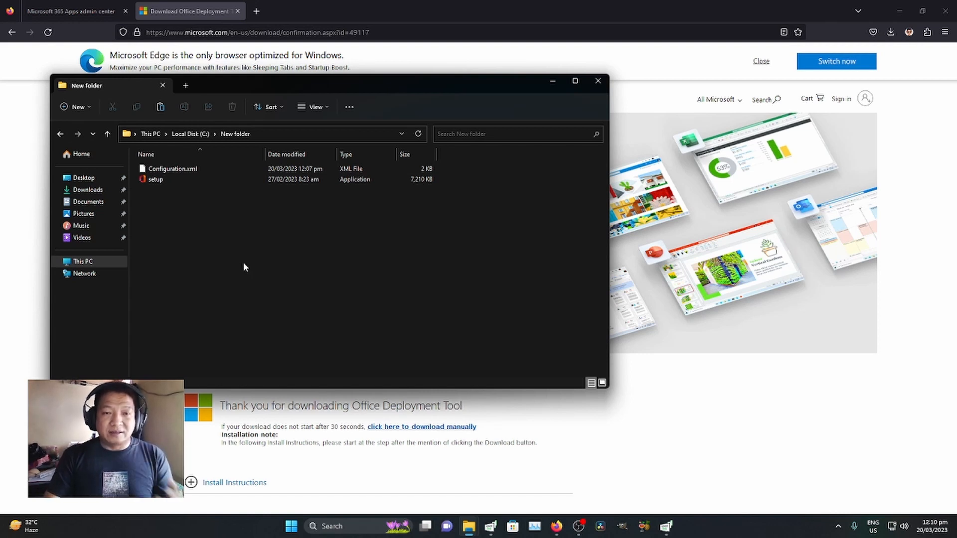
Switch to Firefox and search Google for "office deployment tool 2021" in a new tab.
key(alt+Tab)
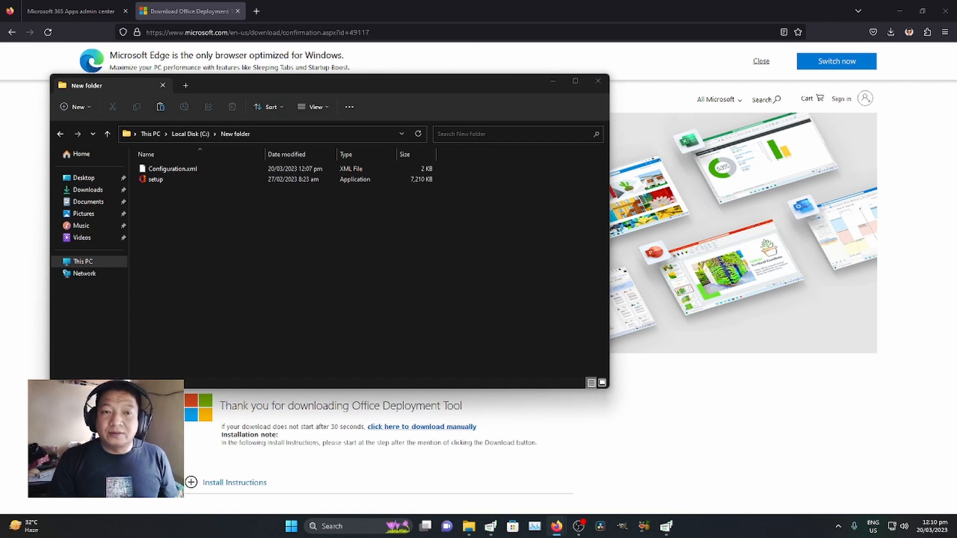
click(258, 11)
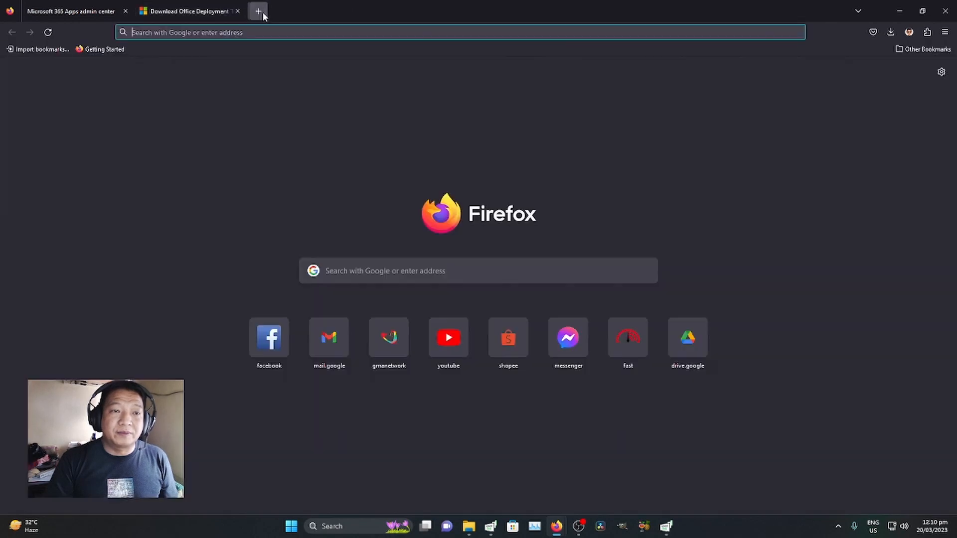
click(216, 53)
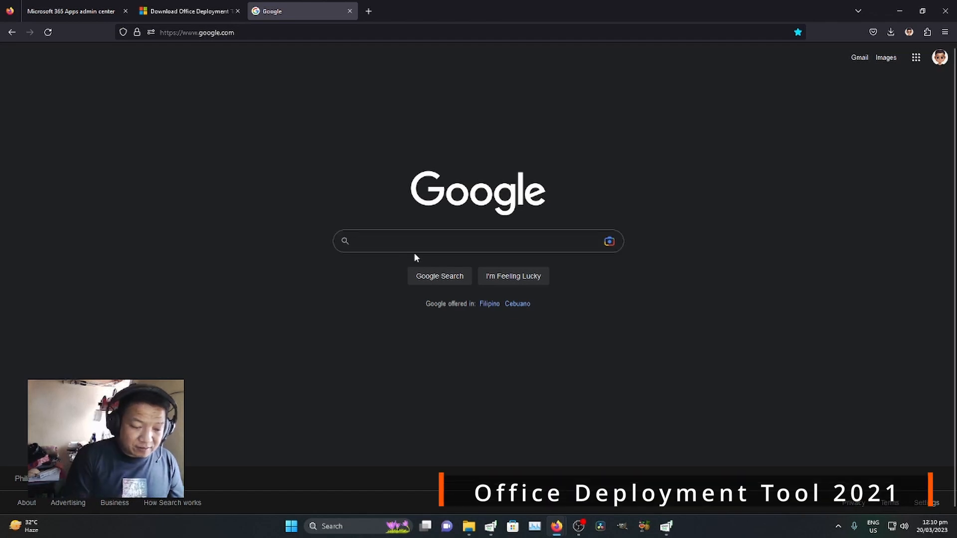
text(office)
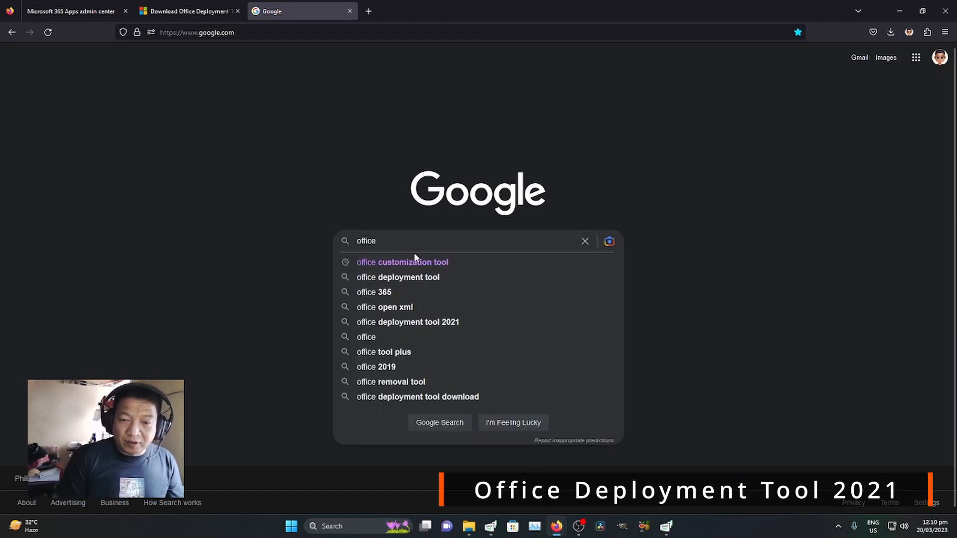
key(Down)
key(Down)
key(Down)
key(Down)
key(Down)
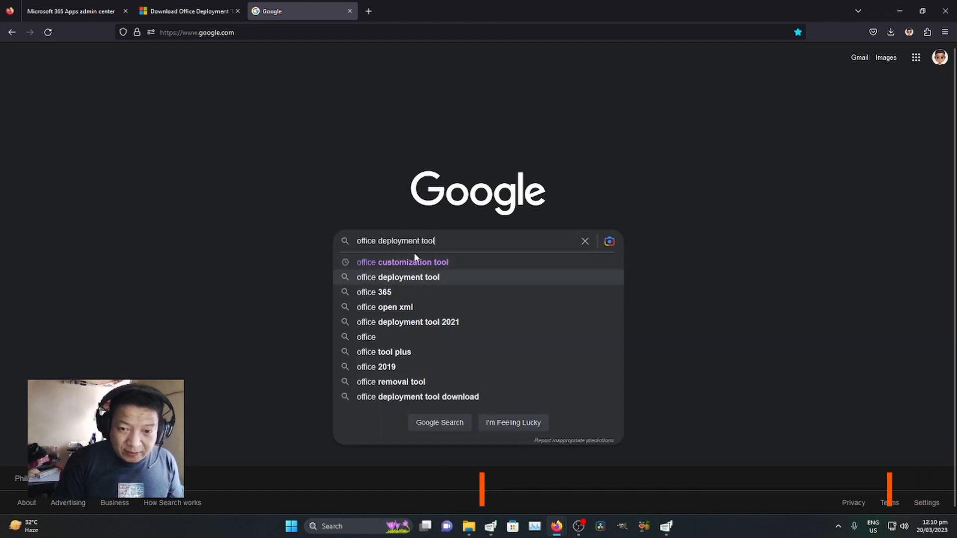
key(Return)
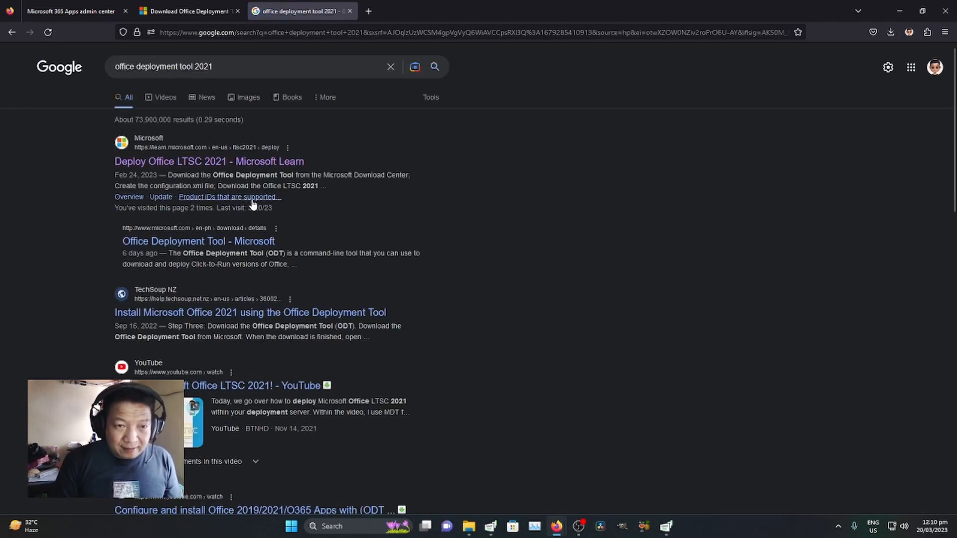
Open the Deploy Office LTSC 2021 article on Microsoft Learn and find the install command for the Office Deployment Tool.
click(232, 163)
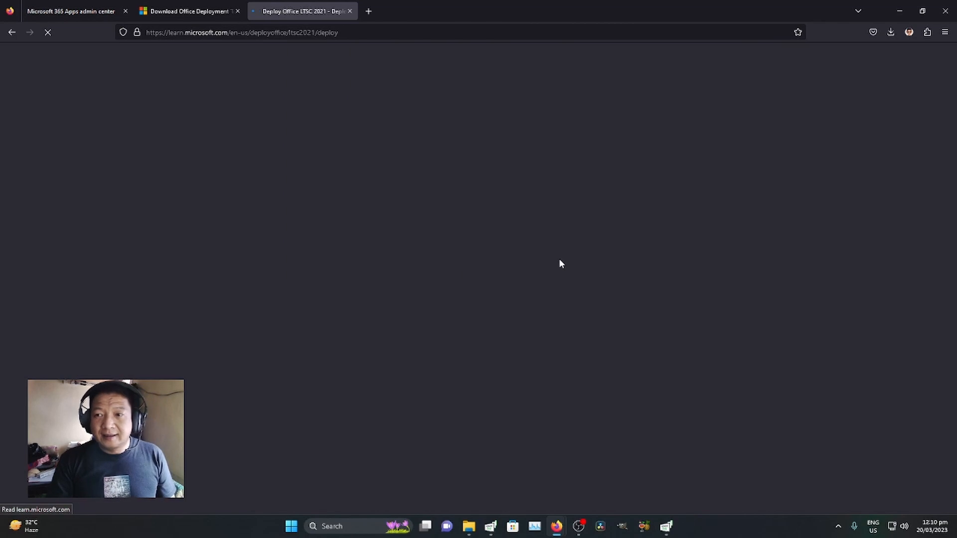
scroll(480, 265, down, 4)
scroll(481, 268, down, 15)
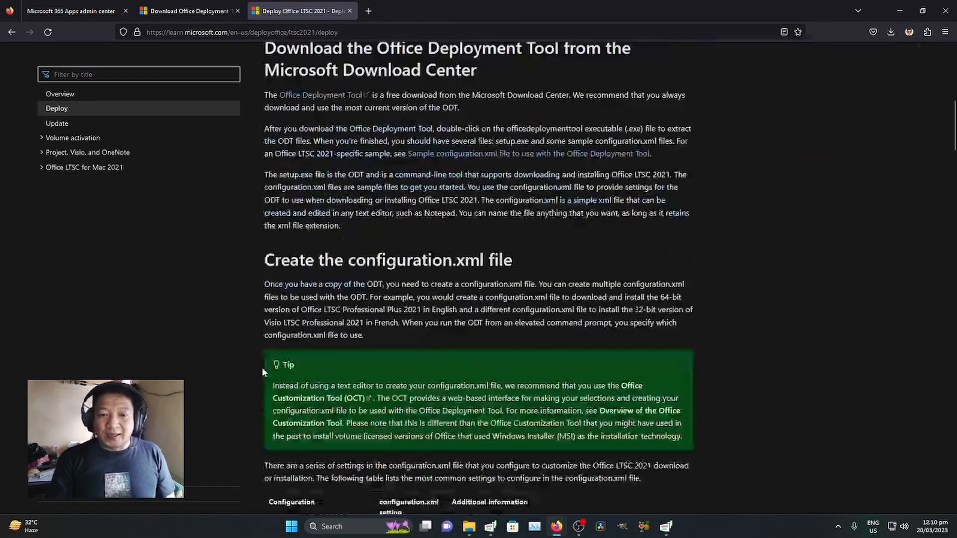
scroll(251, 381, down, 15)
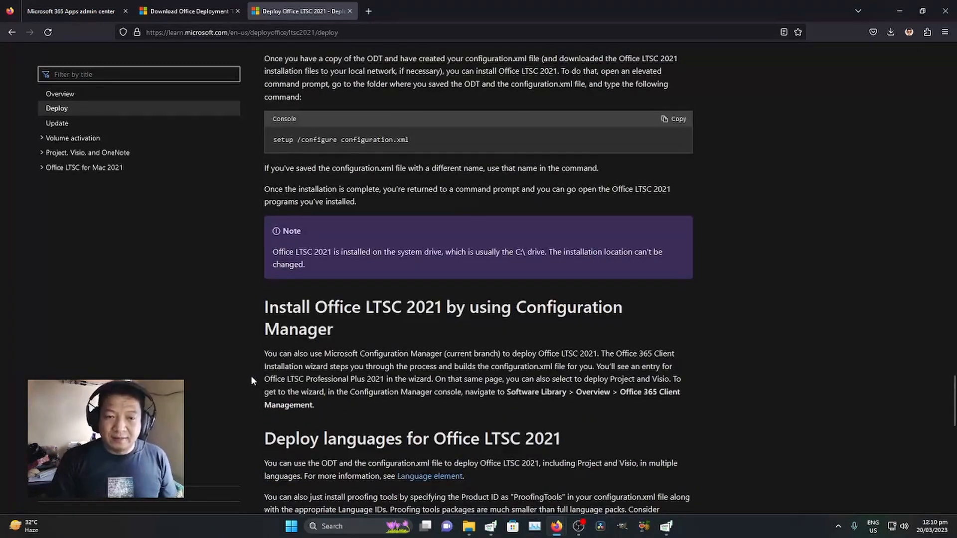
scroll(250, 381, up, 3)
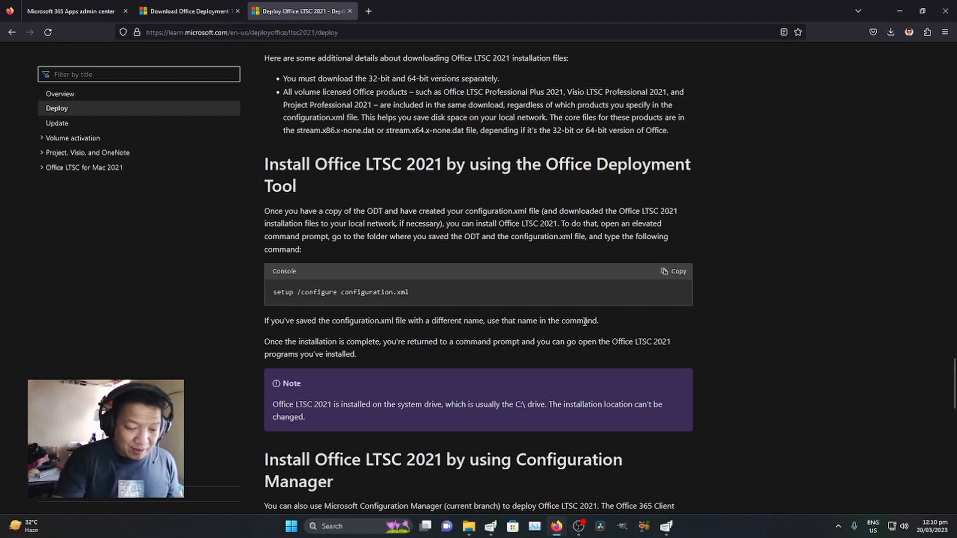
Find Command Prompt by searching Windows for "cmd" and run it as administrator.
key(super)
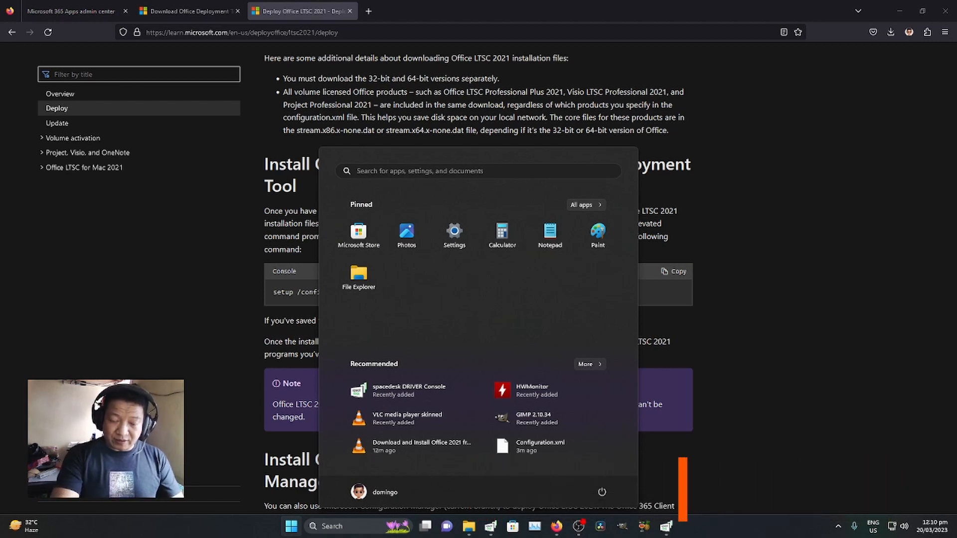
text(cmd)
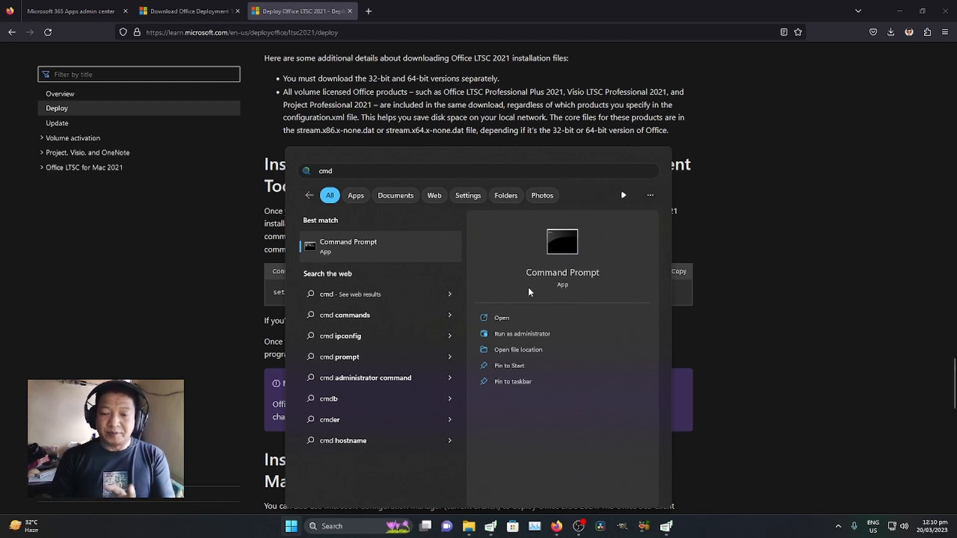
click(543, 334)
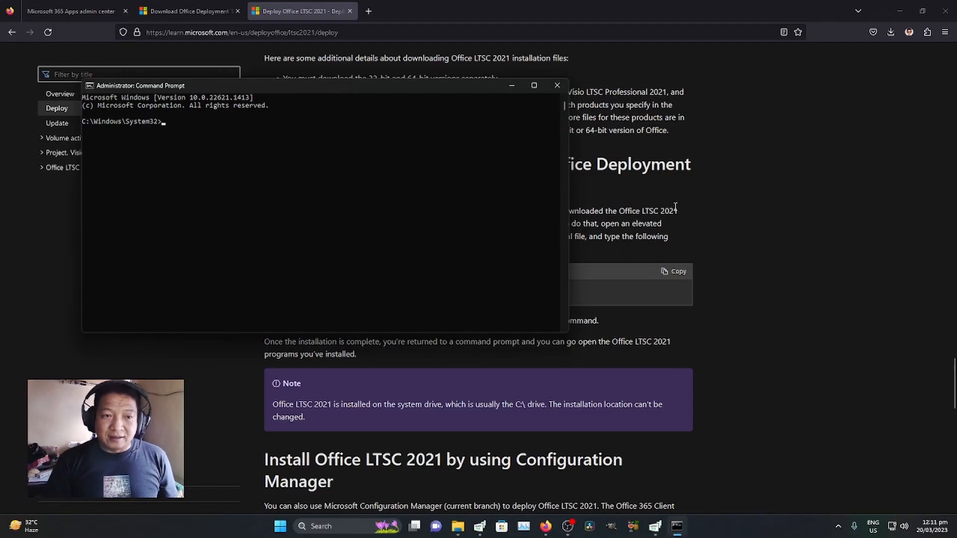
Change the Command Prompt directory with cd to C:\New folder, using the path copied from File Explorer.
text(cd)
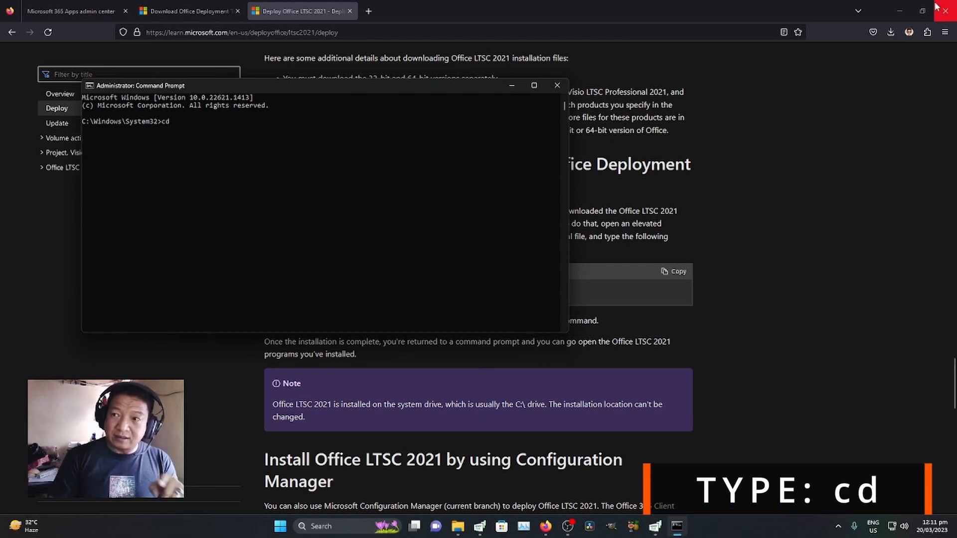
click(900, 11)
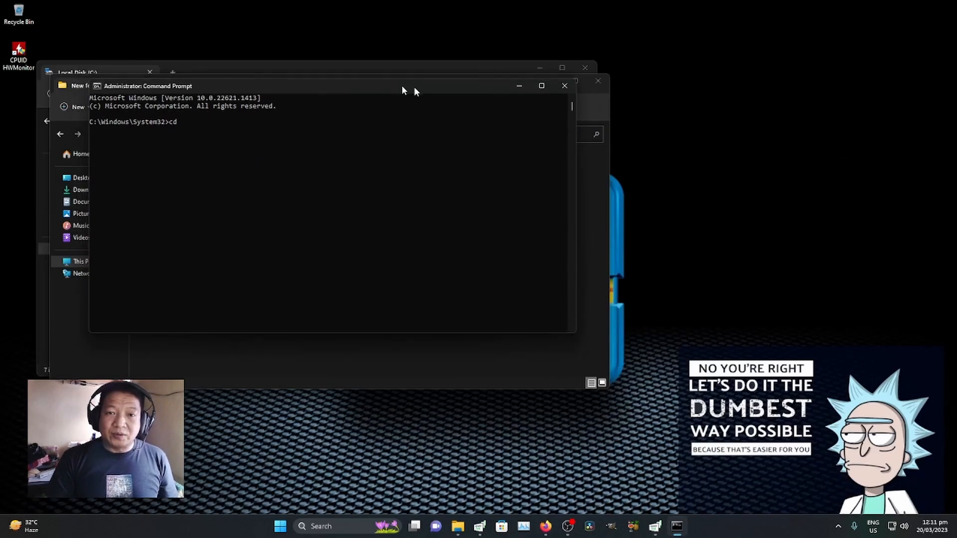
drag(414, 86, 718, 66)
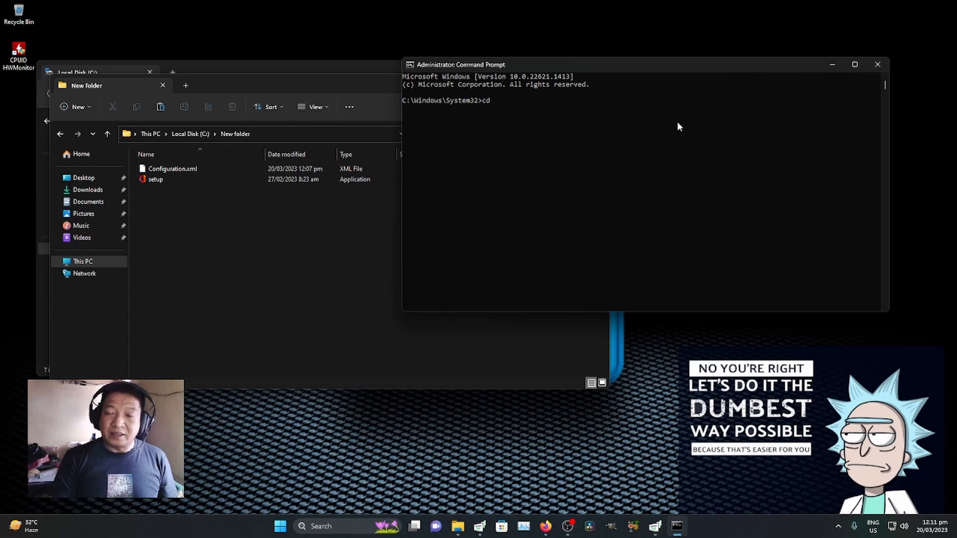
click(235, 82)
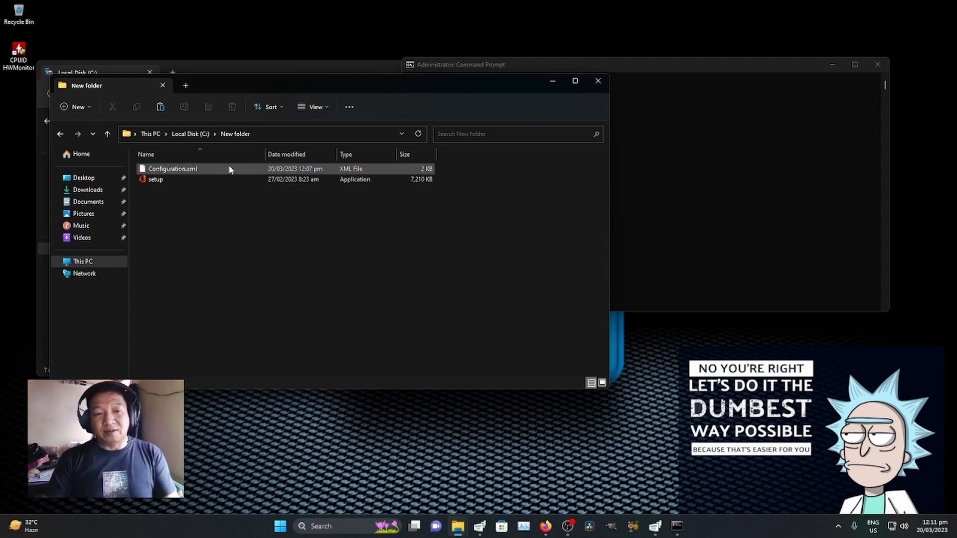
click(283, 133)
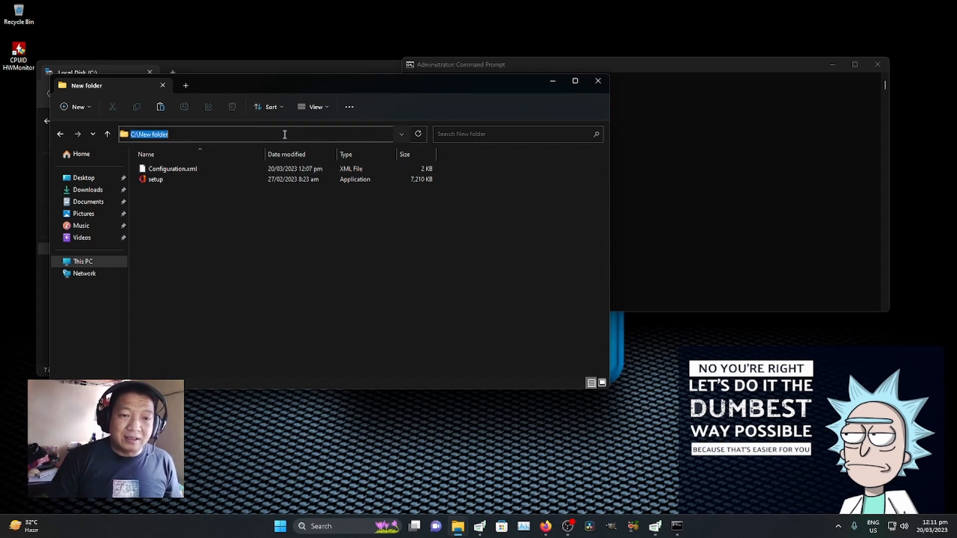
right_click(157, 136)
click(207, 172)
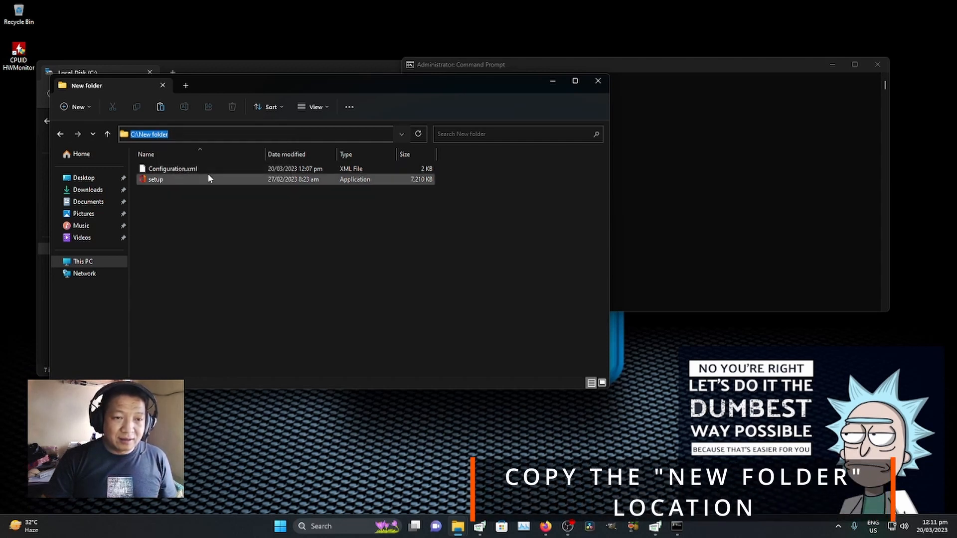
click(422, 242)
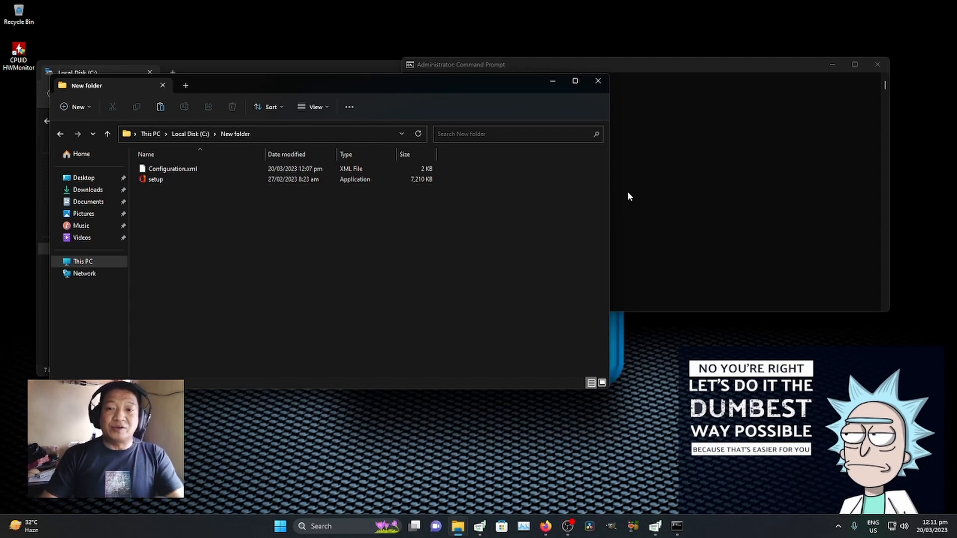
click(663, 80)
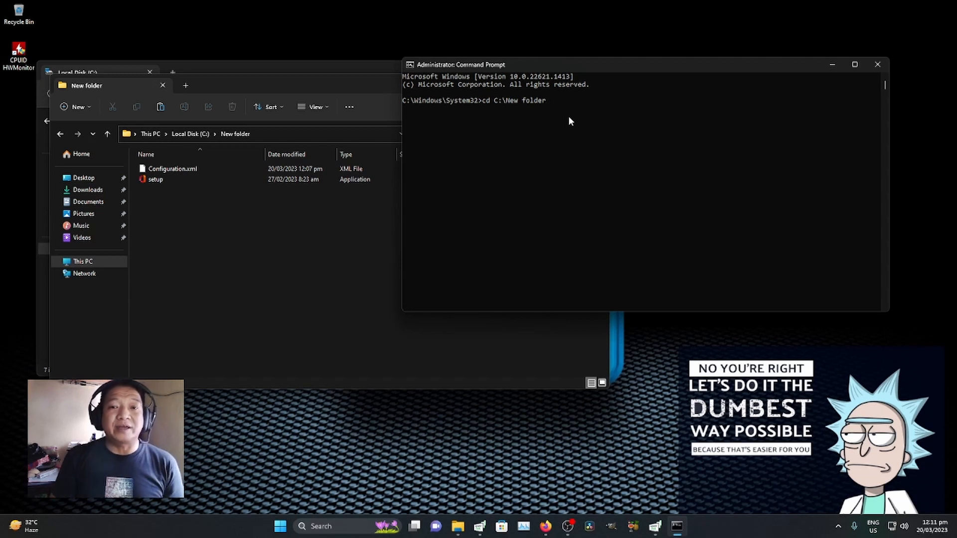
key(Return)
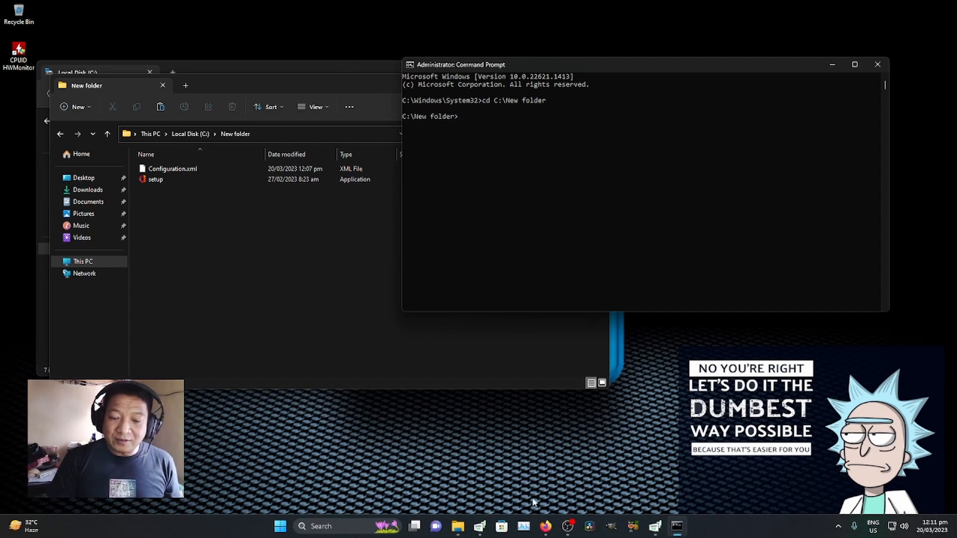
Return to the Deploy Office LTSC 2021 article in Firefox and review its download and install sections for the Office Deployment Tool.
click(545, 526)
click(600, 486)
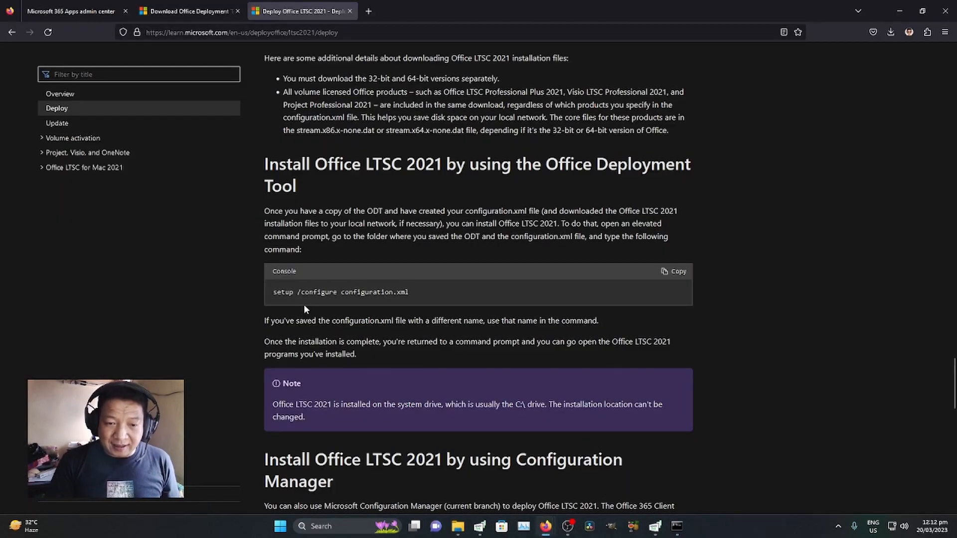
click(674, 271)
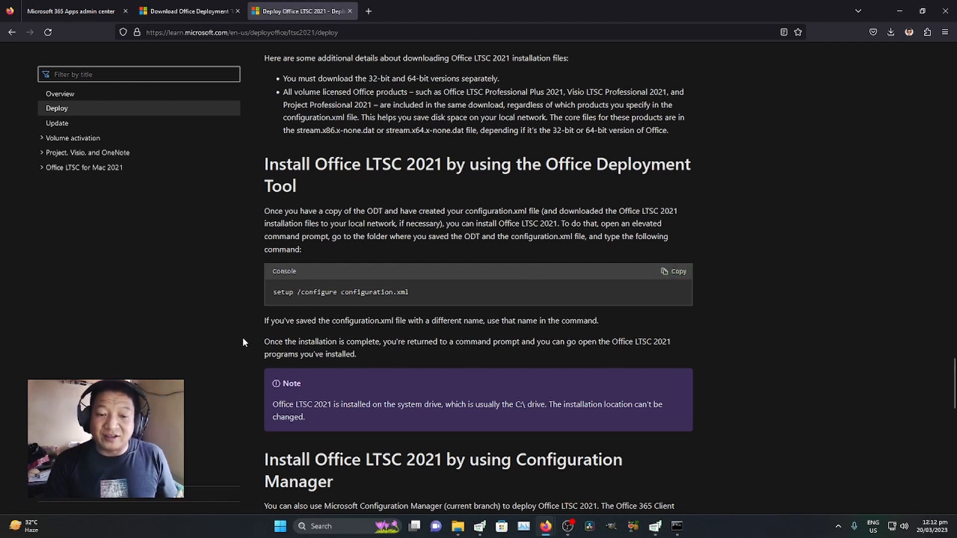
scroll(246, 338, down, 7)
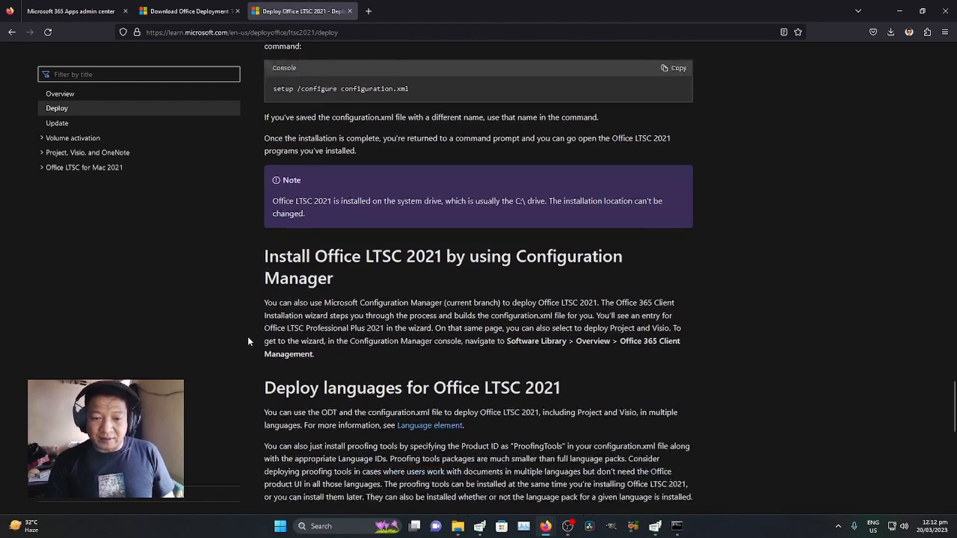
scroll(248, 337, down, 10)
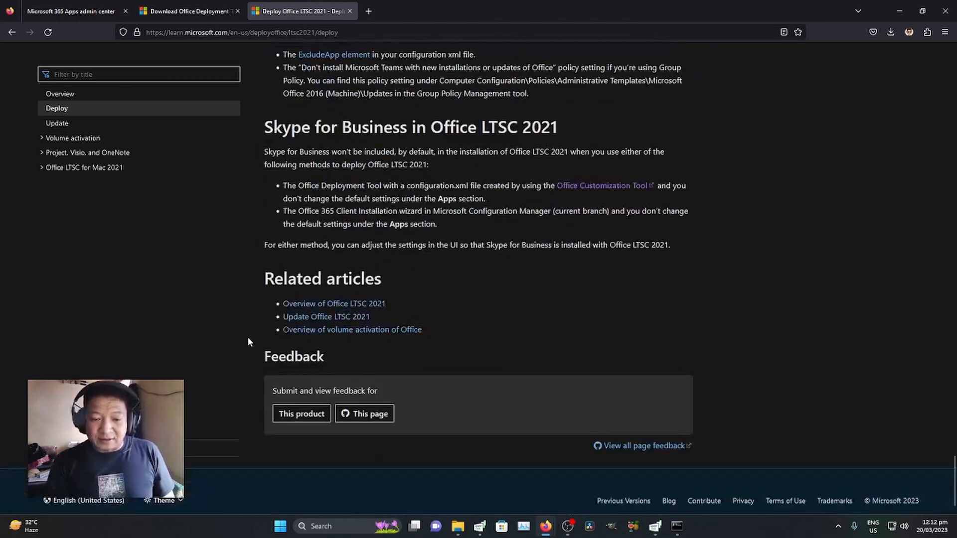
scroll(248, 337, up, 6)
scroll(248, 337, up, 15)
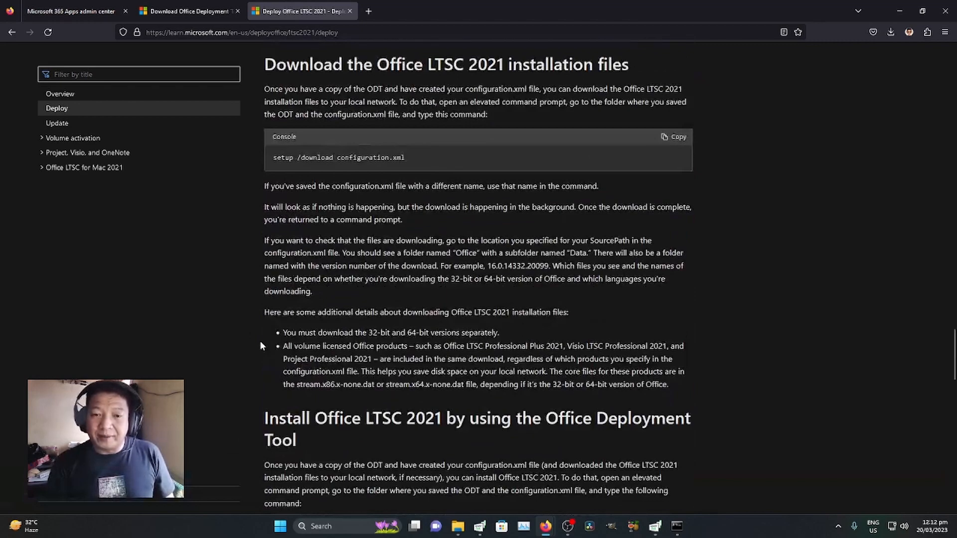
scroll(261, 343, up, 4)
scroll(261, 343, down, 5)
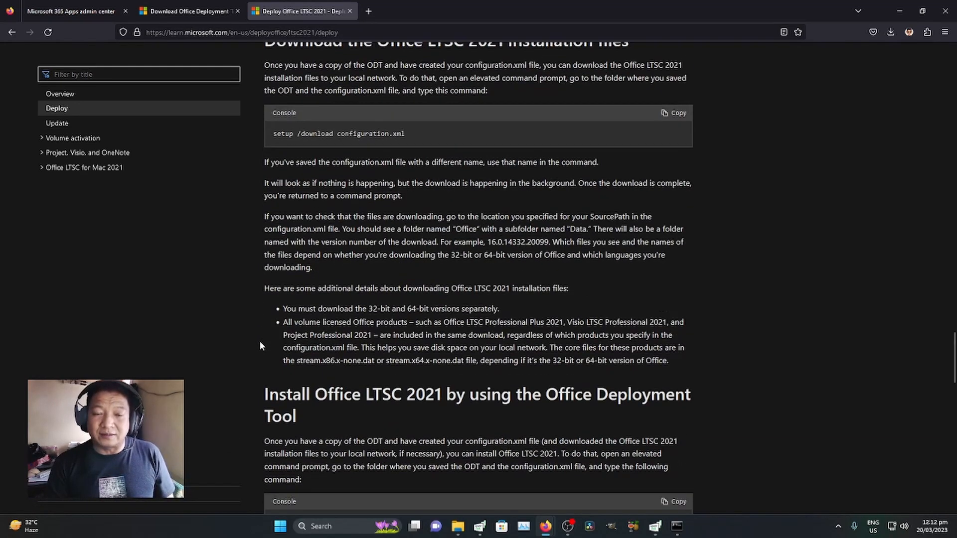
scroll(259, 342, down, 1)
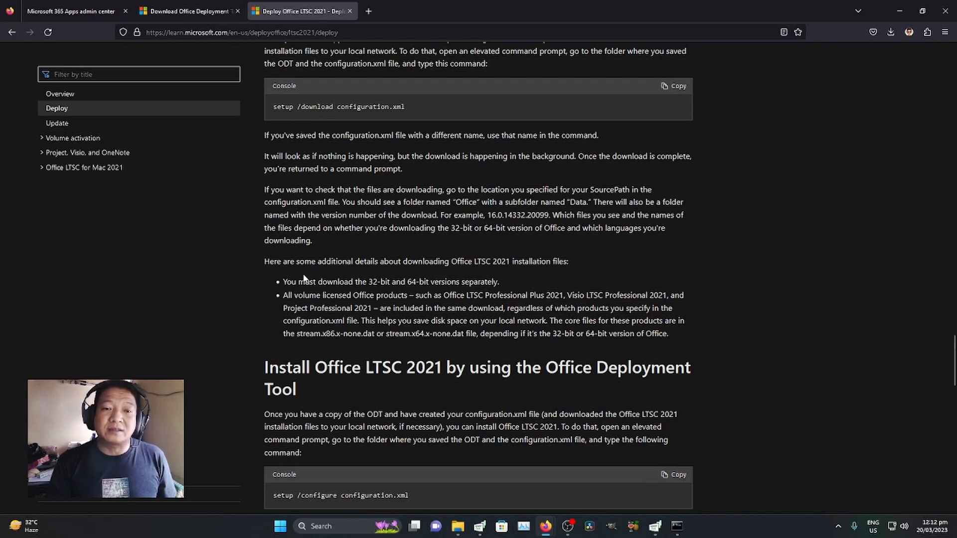
scroll(256, 328, down, 5)
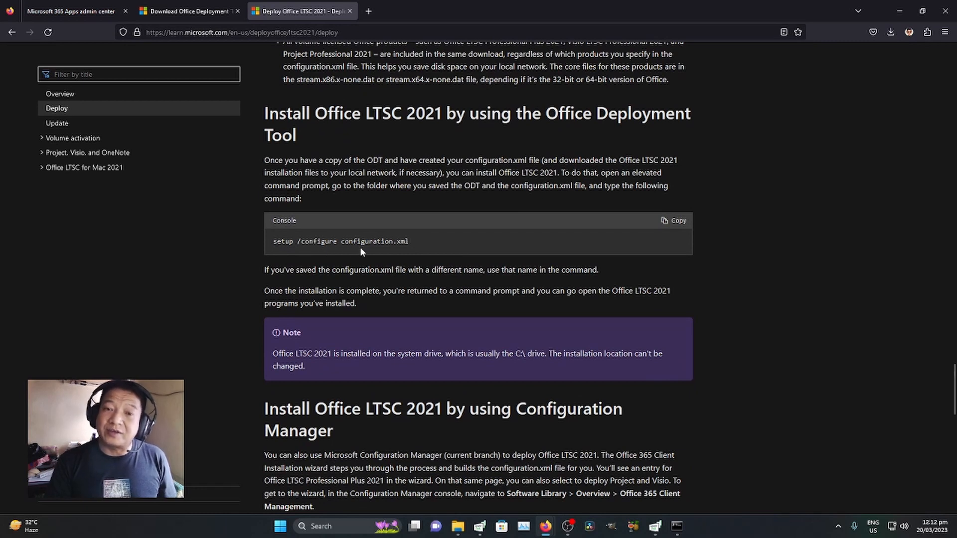
Copy the command setup /configure configuration.xml from the article and run it in Command Prompt from C:\New folder.
click(674, 223)
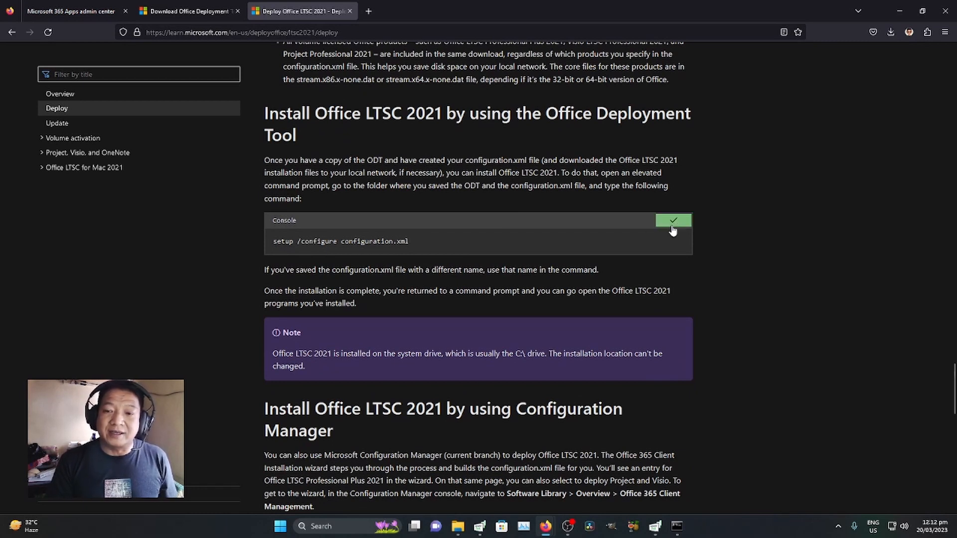
click(900, 11)
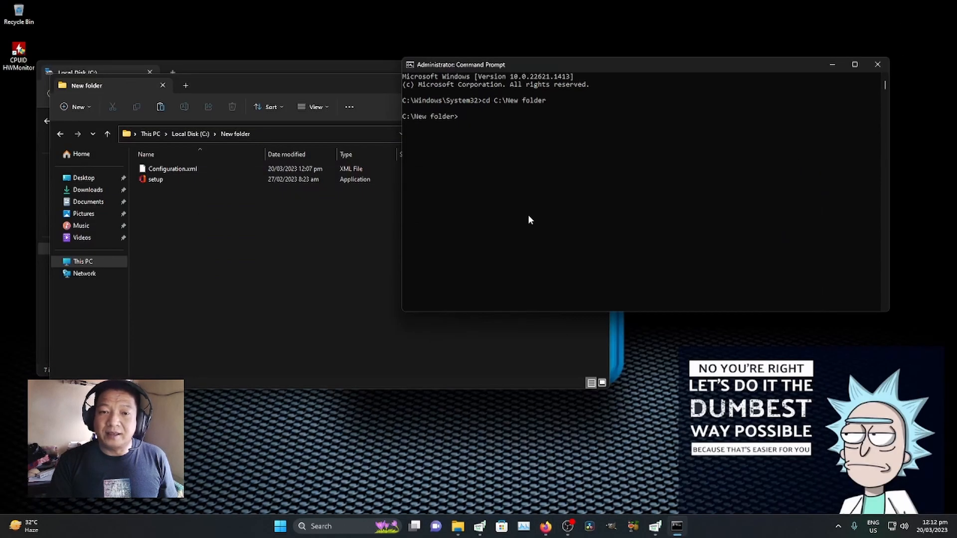
right_click(499, 150)
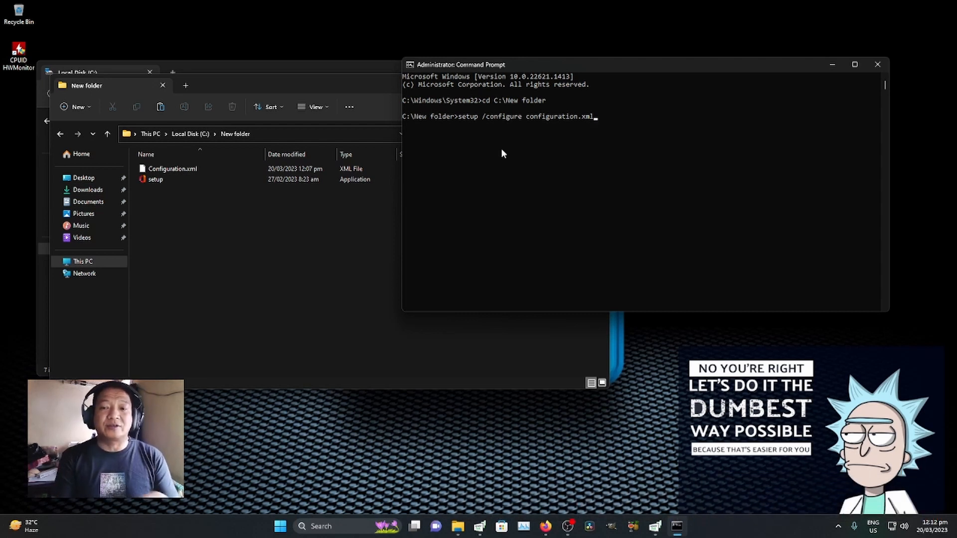
key(Return)
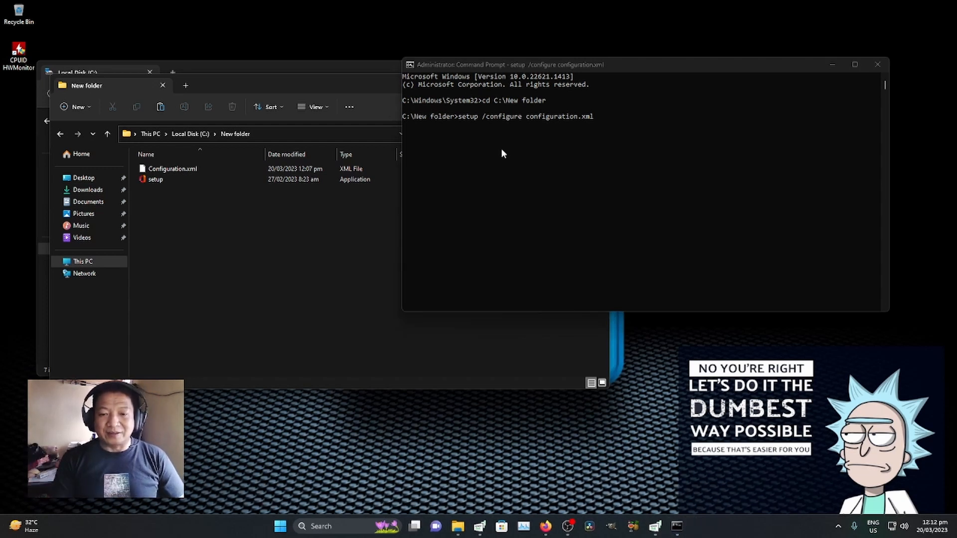
Minimize the Command Prompt and both File Explorer windows, and close the Office installer window when installation has finished.
click(830, 65)
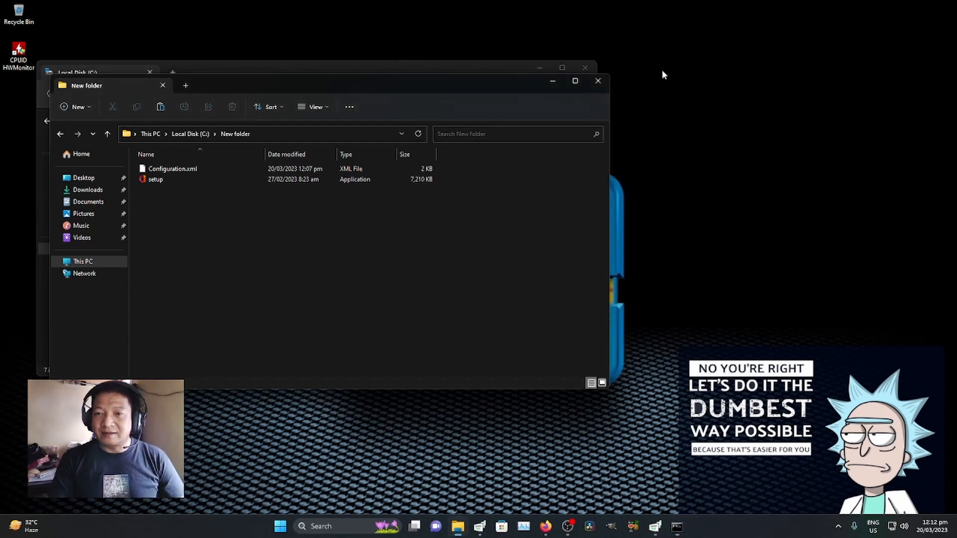
click(553, 81)
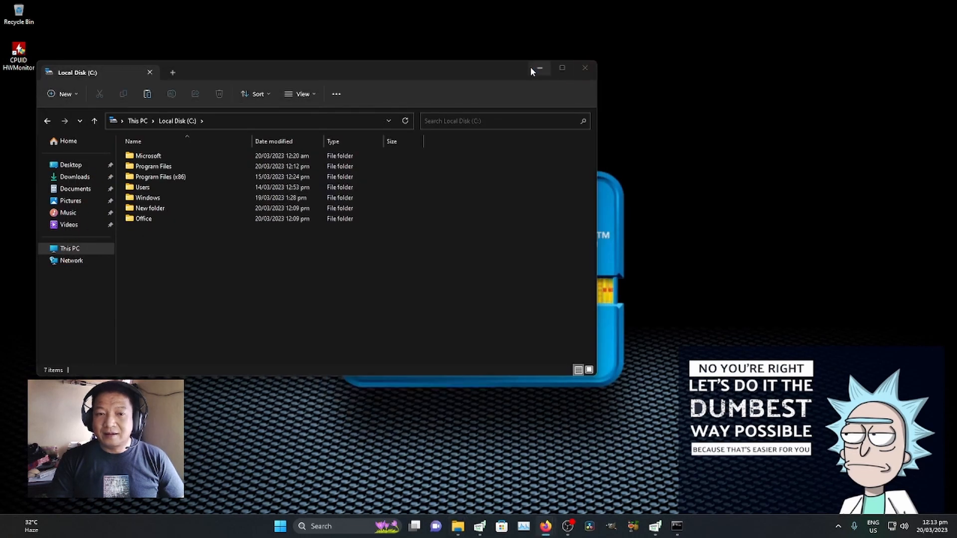
click(537, 69)
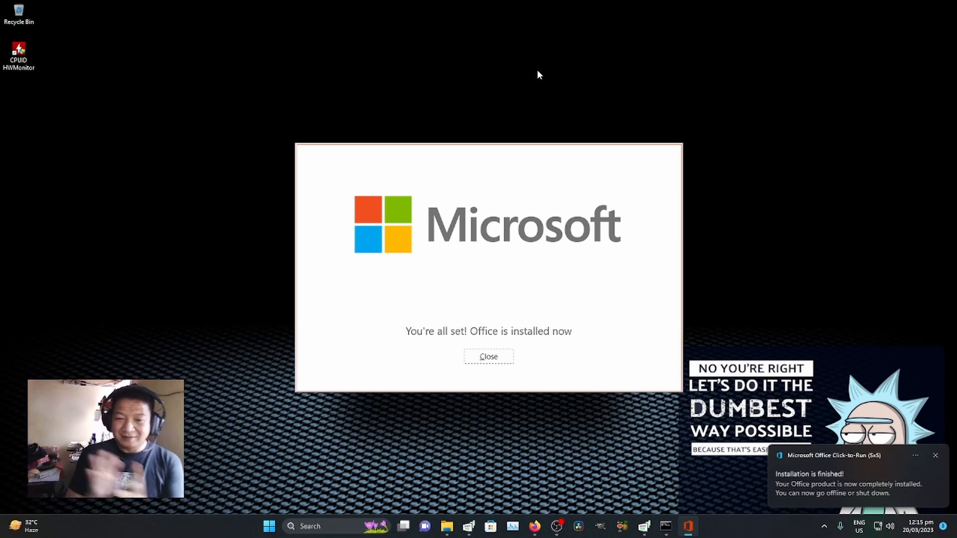
click(482, 357)
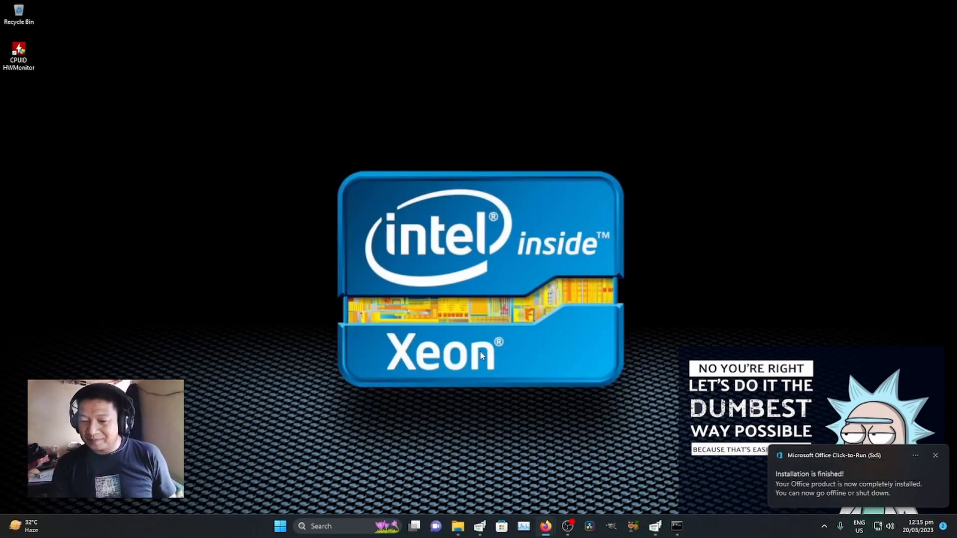
Look through the full list of installed apps for the new Office programs and start Word.
click(281, 527)
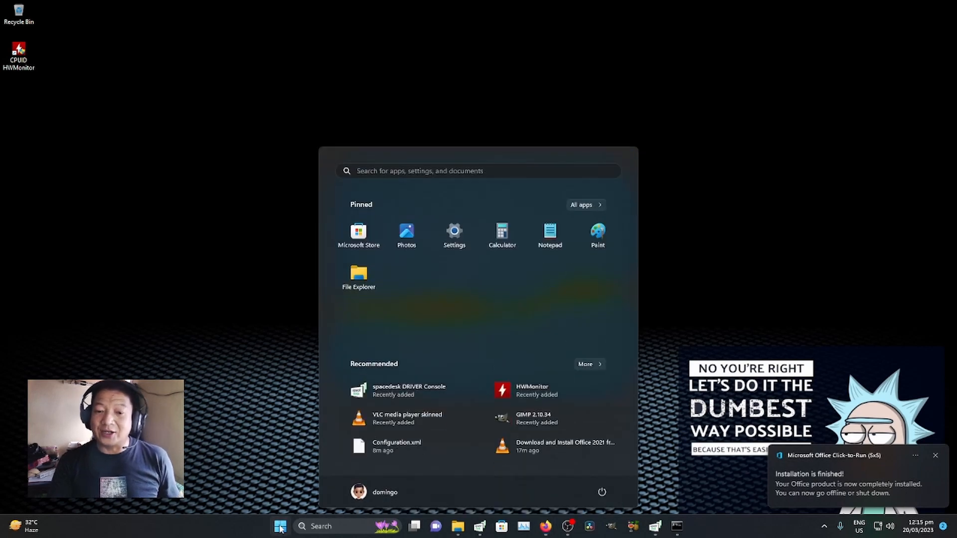
click(588, 204)
scroll(529, 238, down, 2)
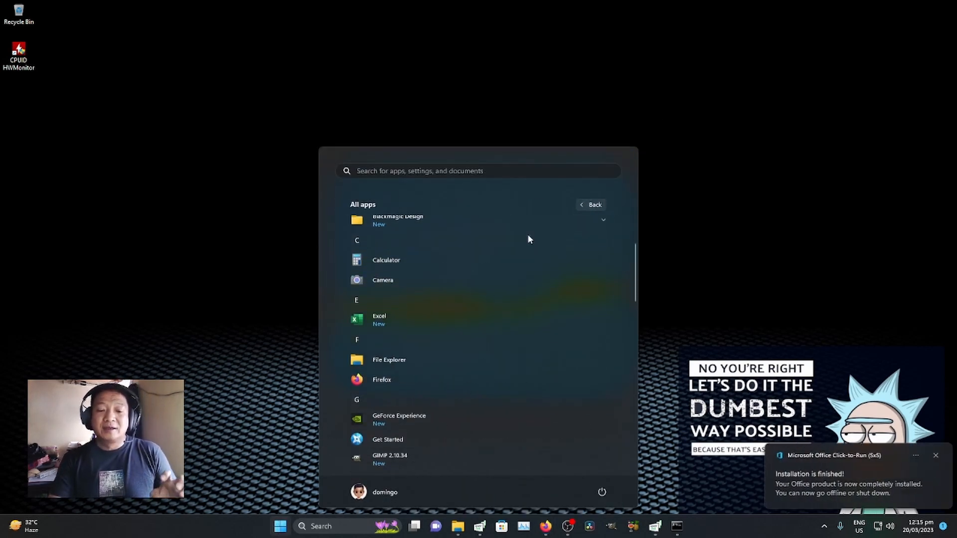
scroll(529, 239, down, 5)
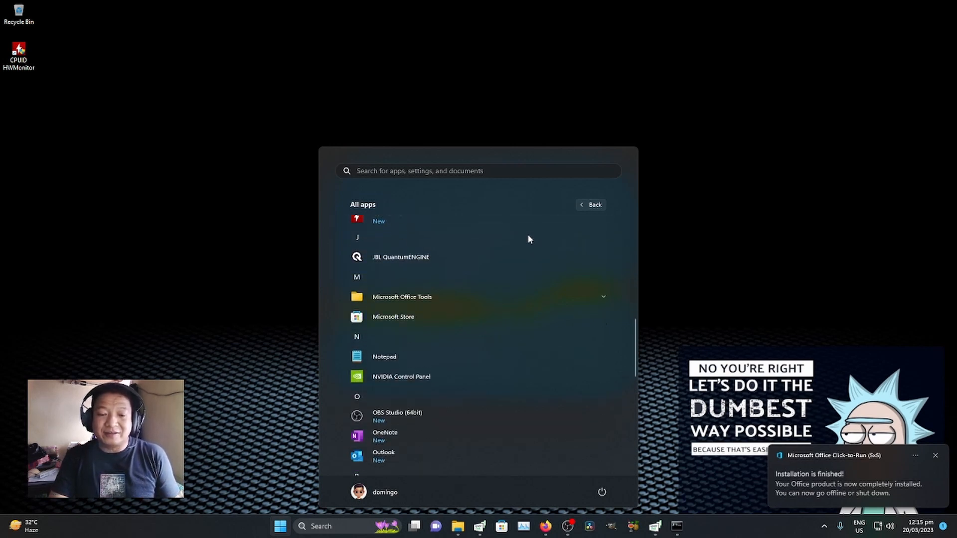
scroll(529, 238, down, 3)
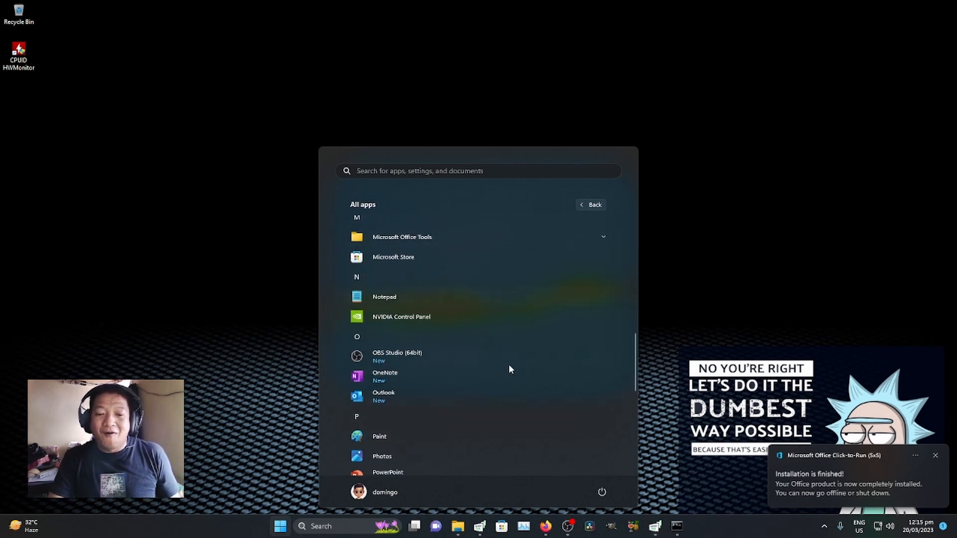
scroll(510, 363, down, 2)
scroll(498, 307, down, 2)
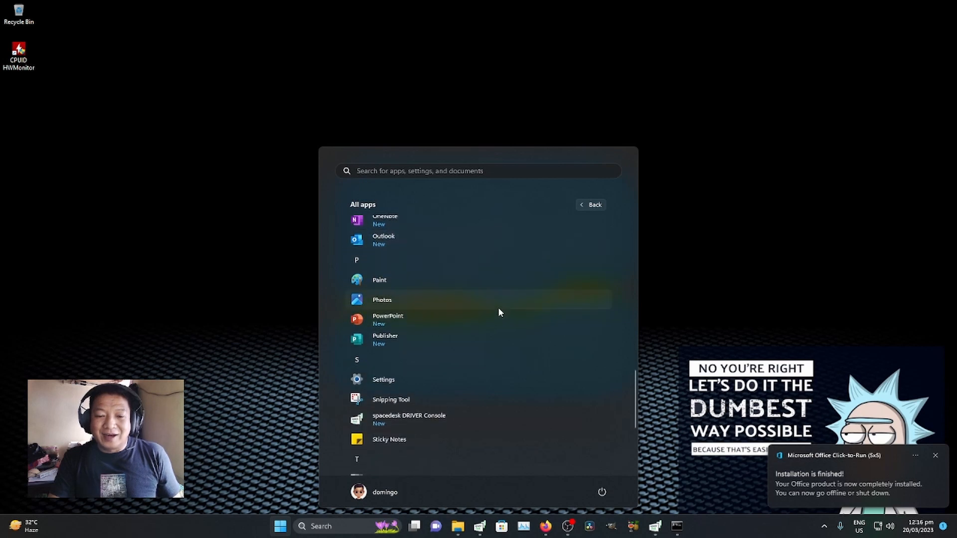
scroll(498, 305, down, 1)
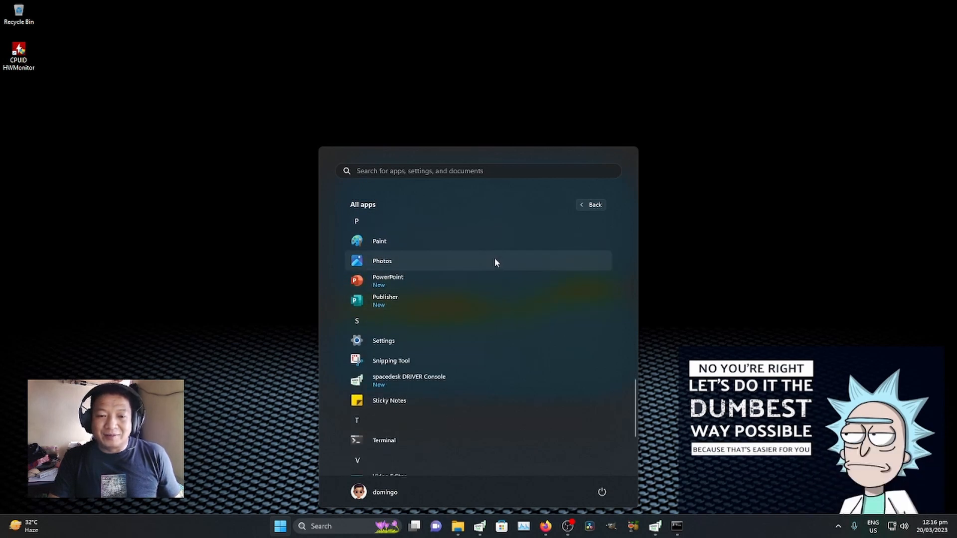
scroll(495, 259, down, 2)
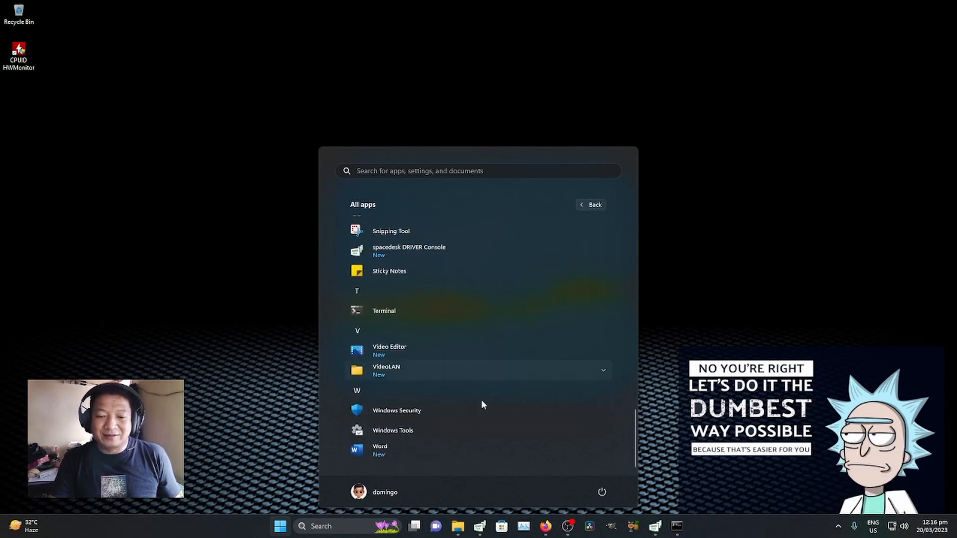
click(481, 449)
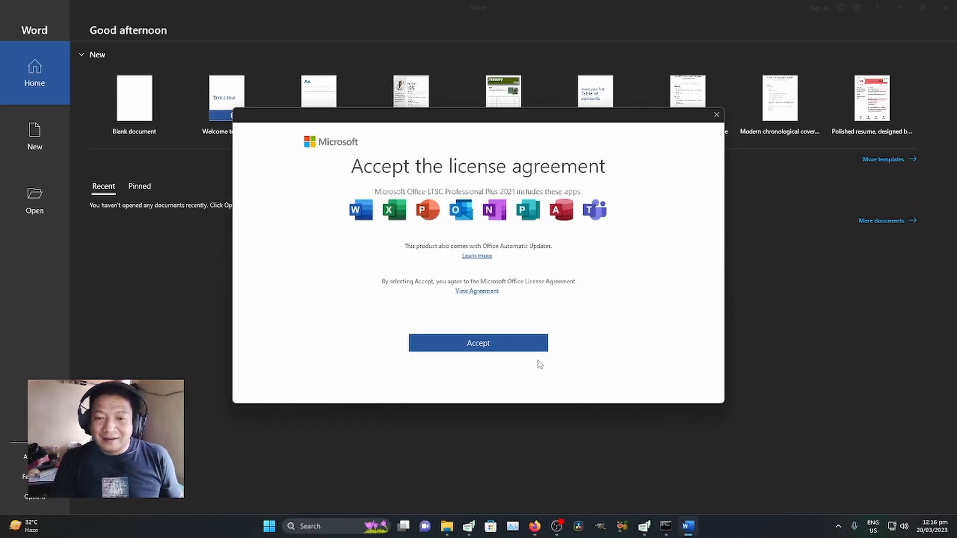
Accept the Microsoft Office LTSC Professional Plus 2021 license agreement and close the privacy notice.
click(521, 343)
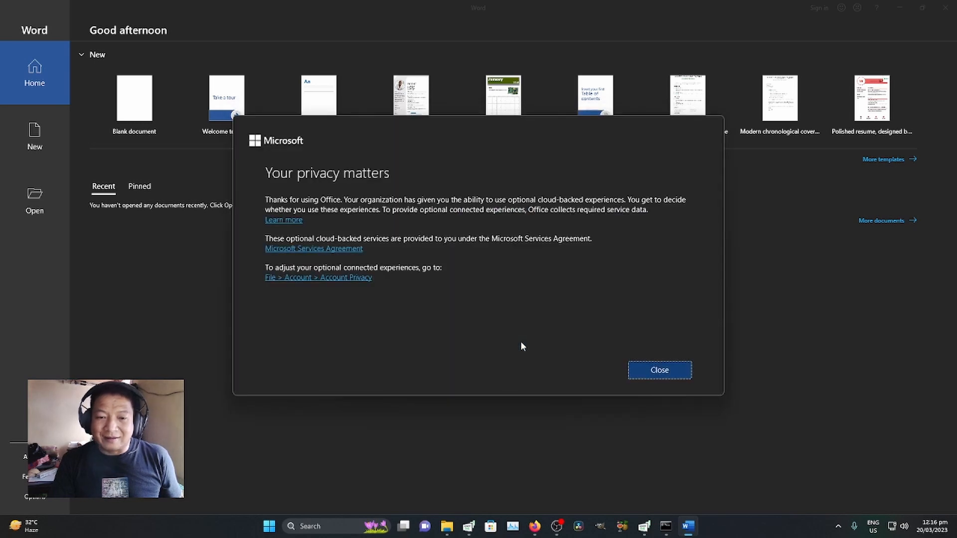
click(646, 368)
Create a blank Word document and enter "The quick brown fox jumped over the lazy dog!!!! :)".
click(156, 120)
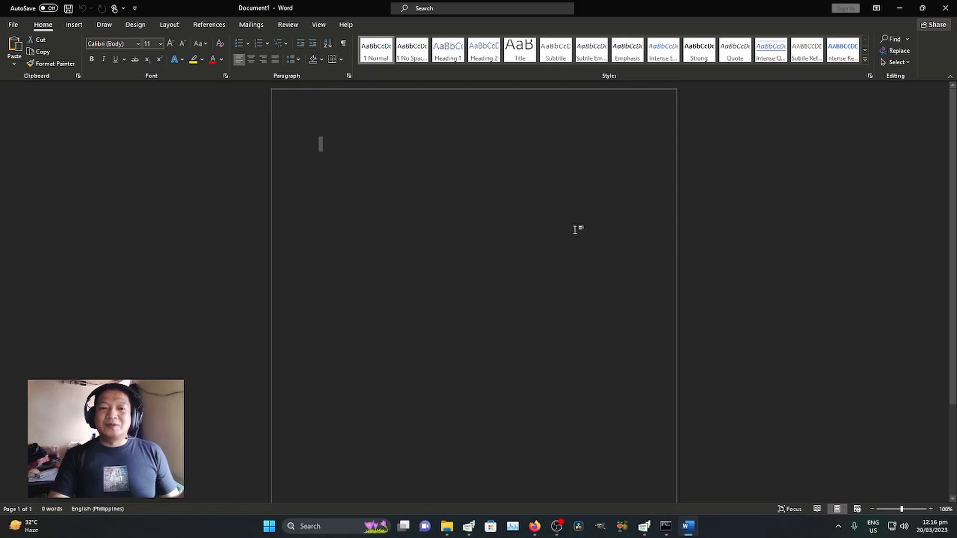
text(The )
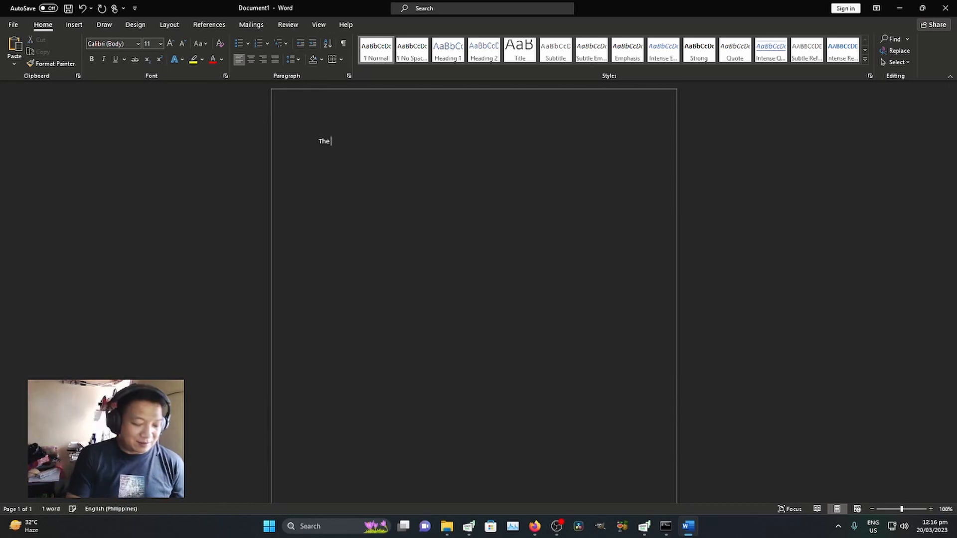
text(quick brown foc)
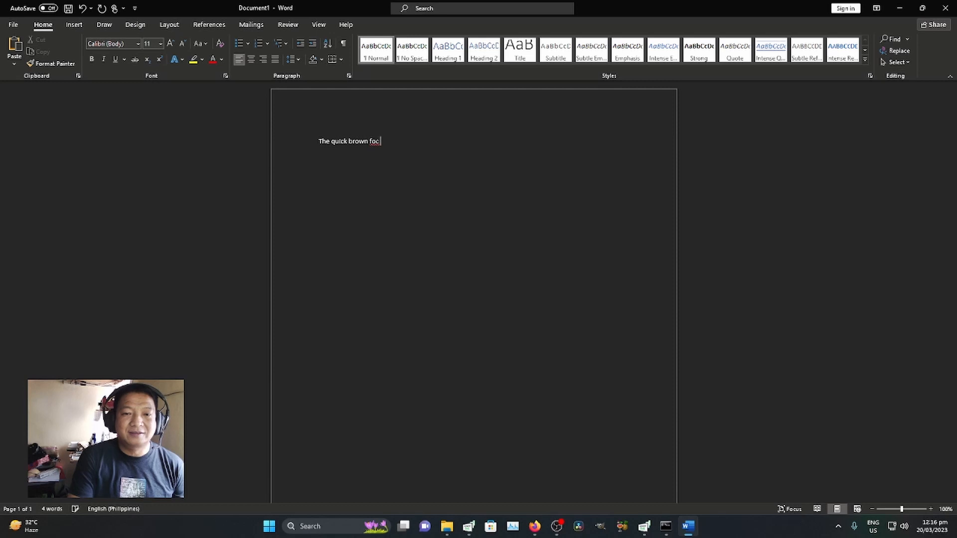
key(BackSpace)
text(x ju)
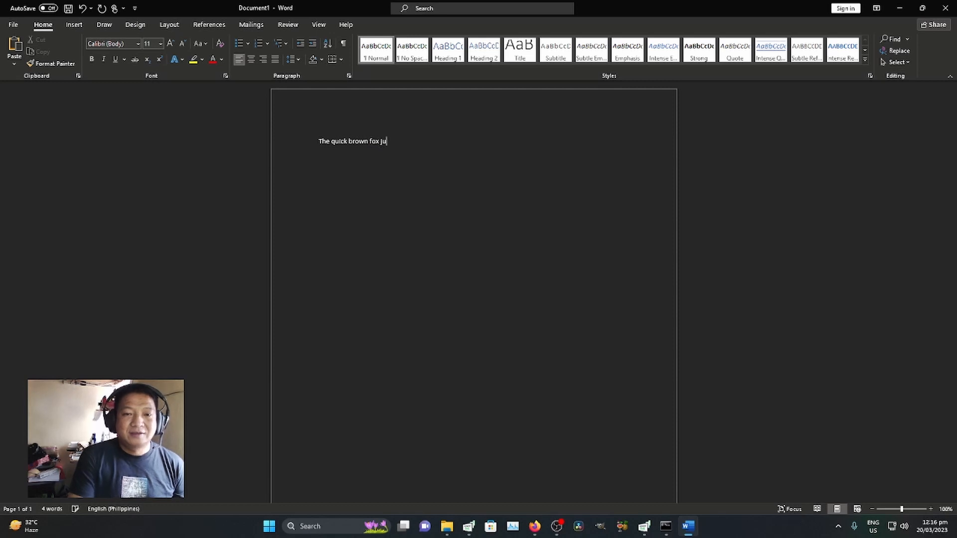
text(mped over th)
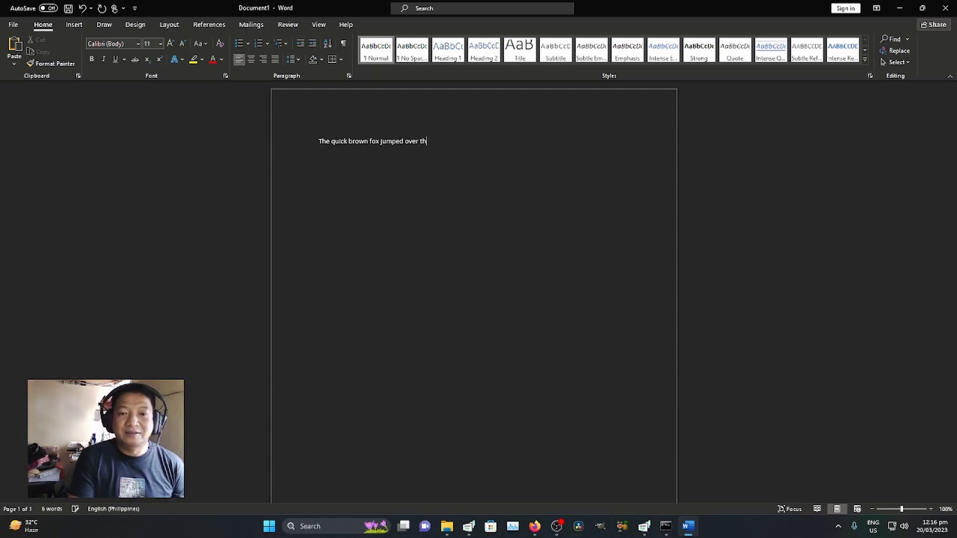
text(e lazy dog!!!!)
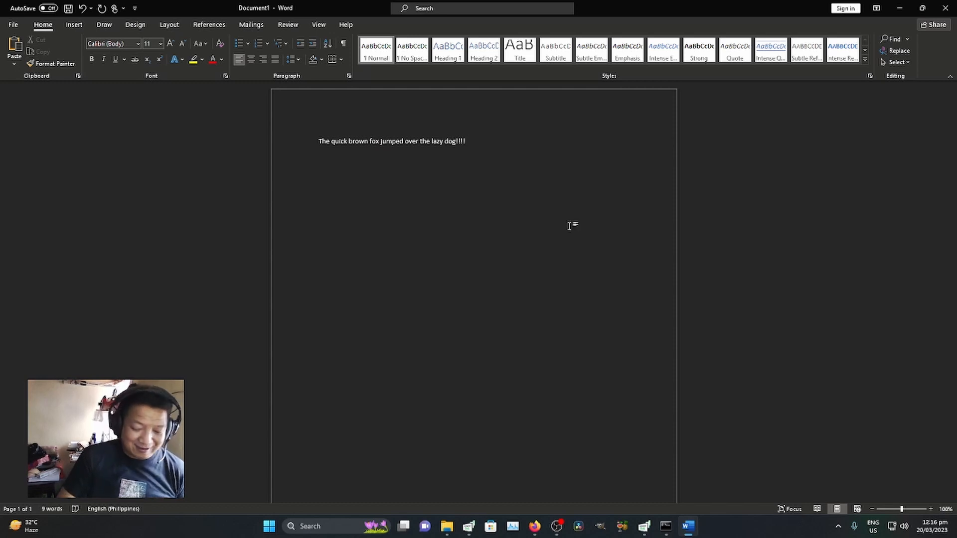
text( :))
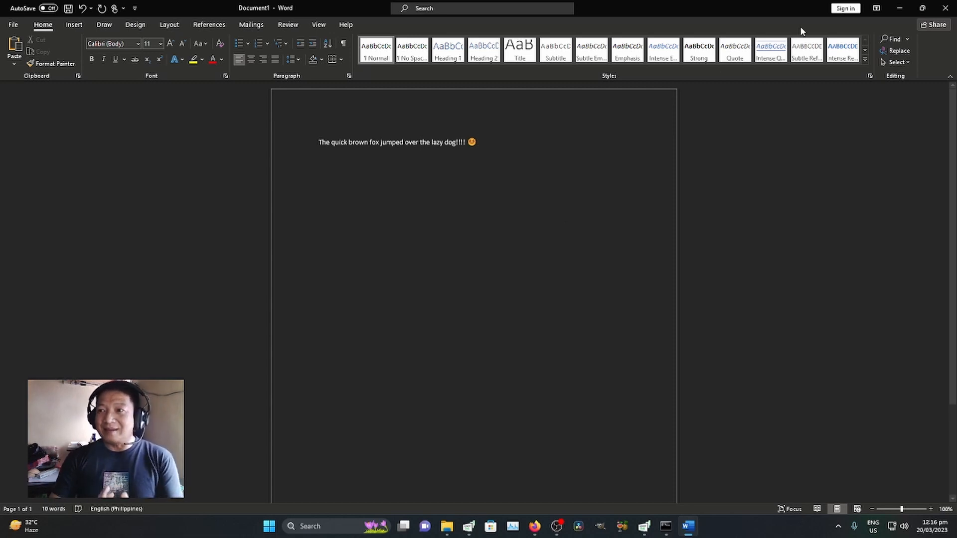
Restore the Word window from full screen to a smaller size and reposition it on the desktop.
click(916, 11)
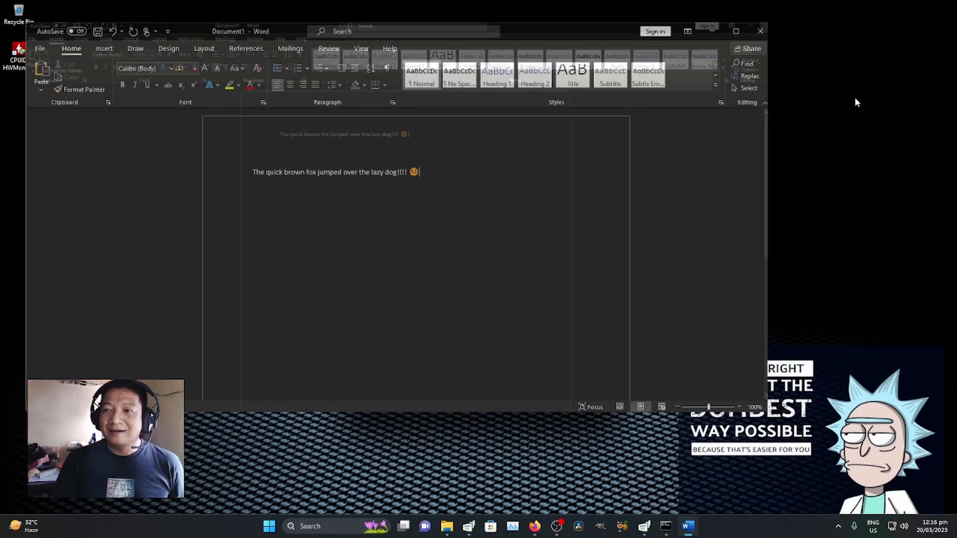
drag(575, 39, 651, 49)
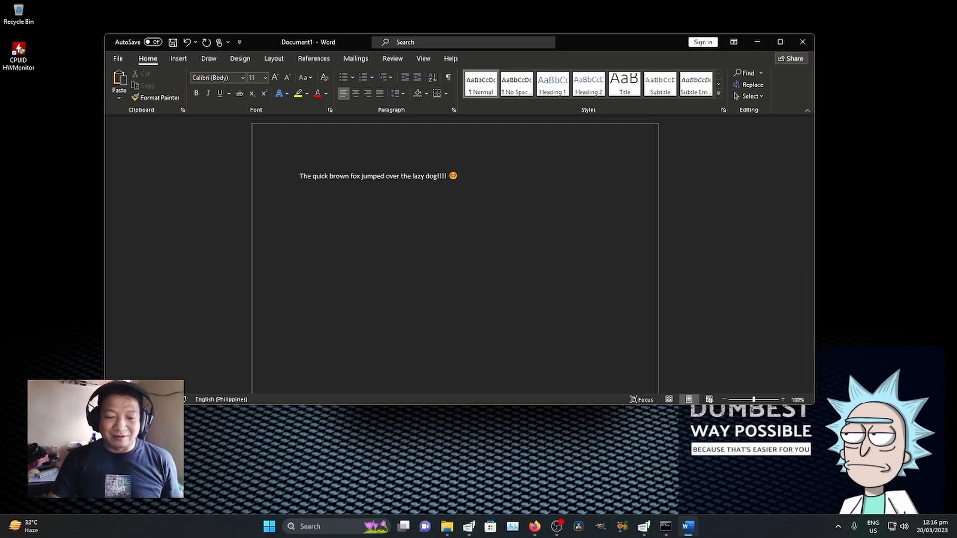
Search the installed apps for Excel and start it.
click(266, 530)
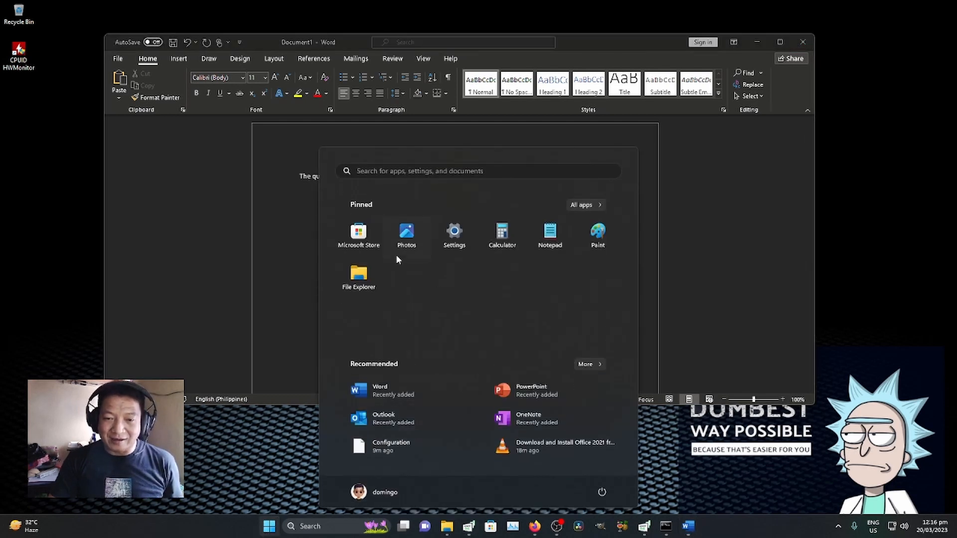
click(593, 205)
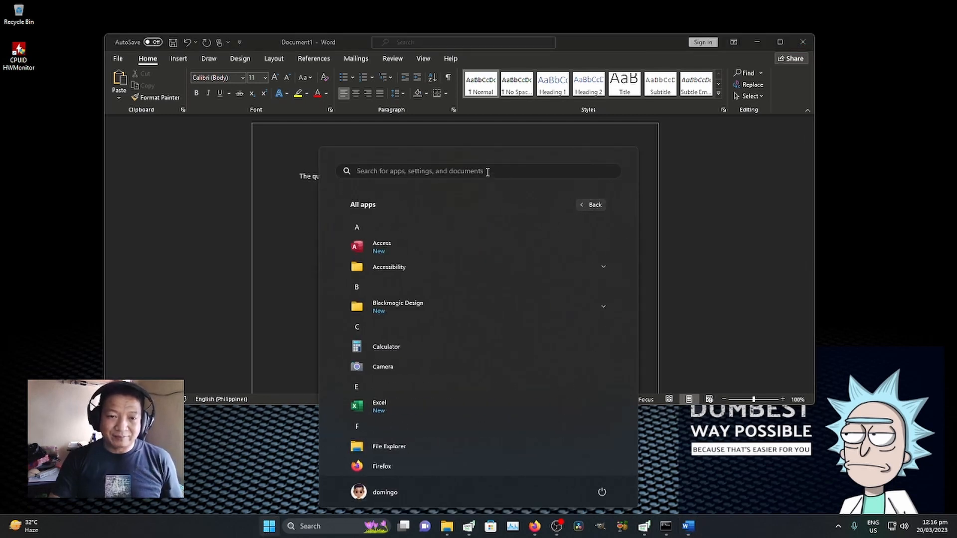
click(488, 169)
text(exce)
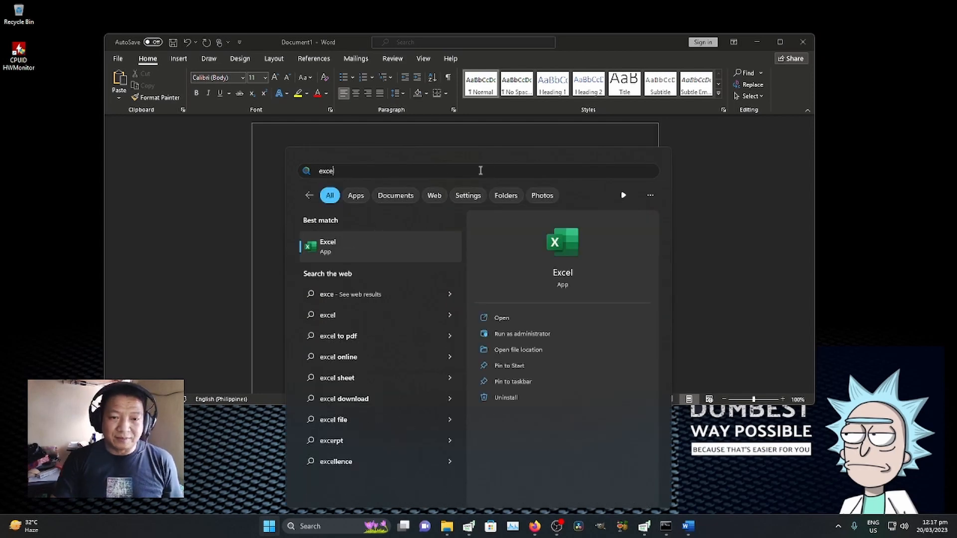
click(397, 243)
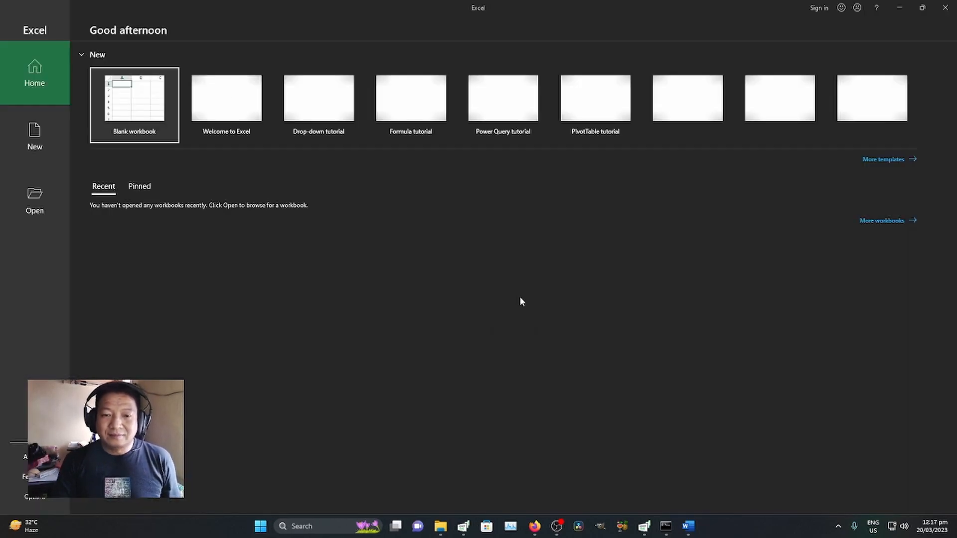
Create a blank Excel workbook, restore its window to a smaller size, and place it overlapping the Word window.
click(131, 111)
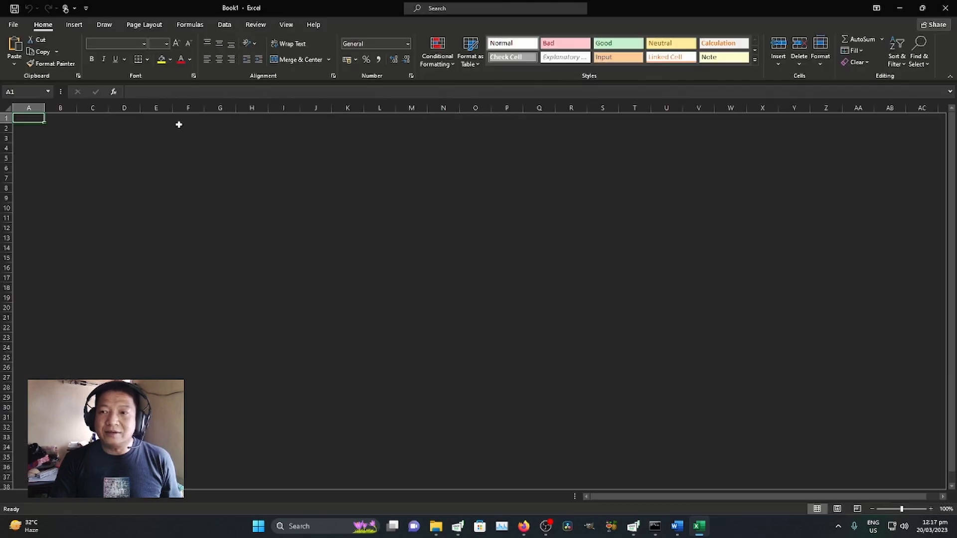
click(923, 8)
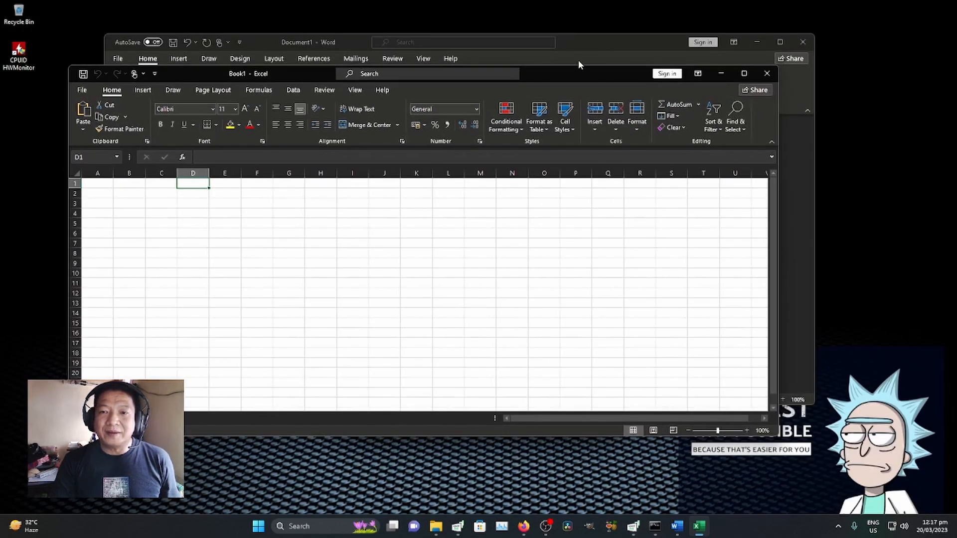
drag(615, 86, 711, 118)
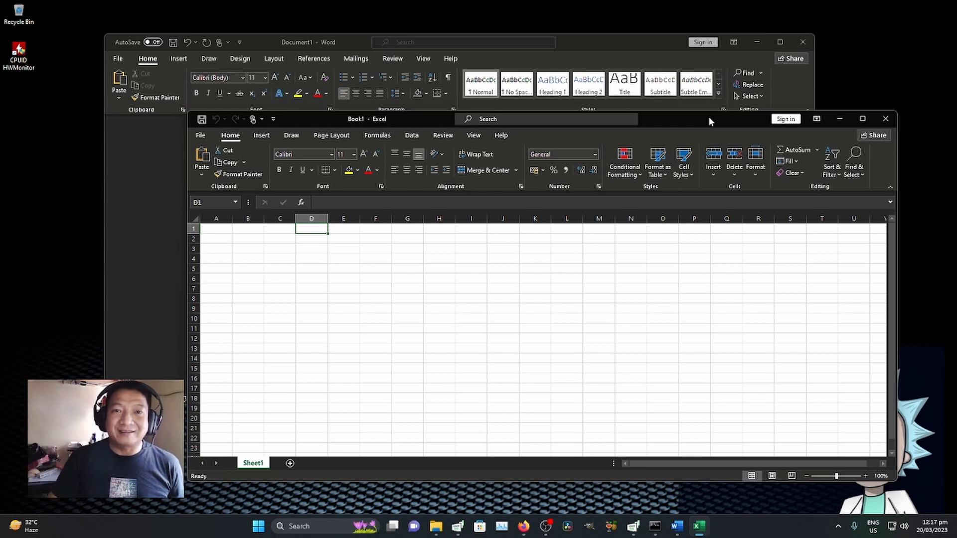
click(545, 527)
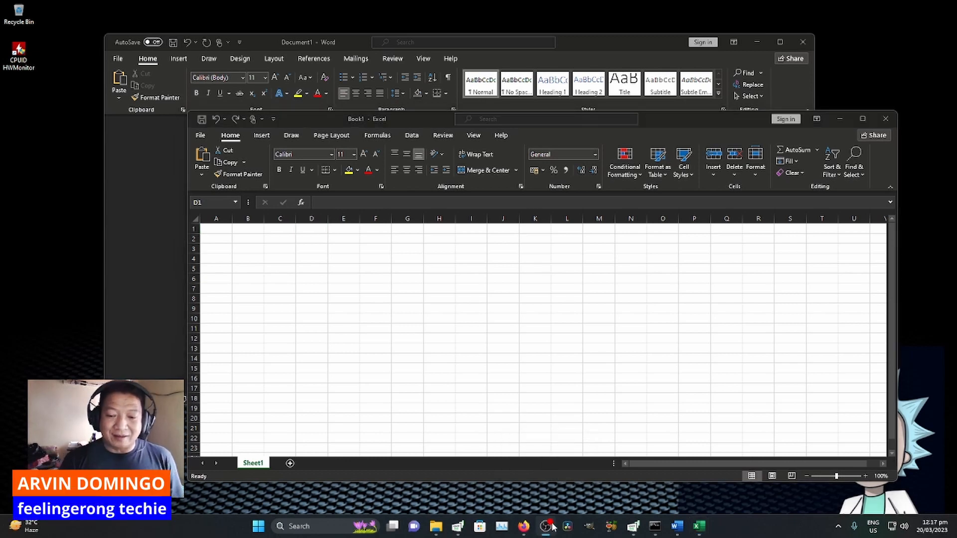